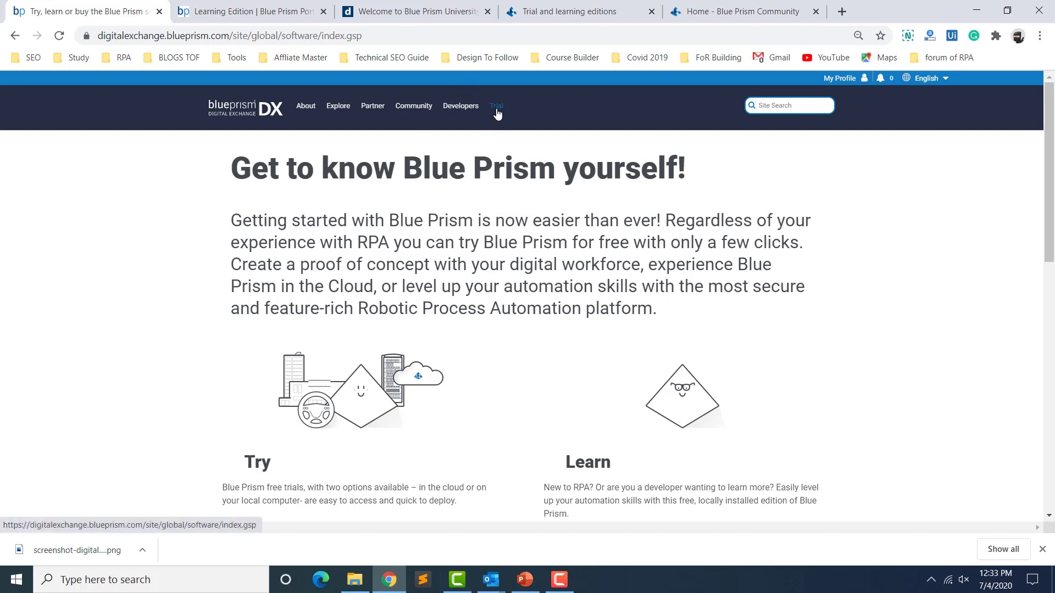
# - Compare Learn (free 180 days, 5 processes) with Try (30 days, 15 processes), then show Outlook previews
pyautogui.scroll(-4, 443, 242)
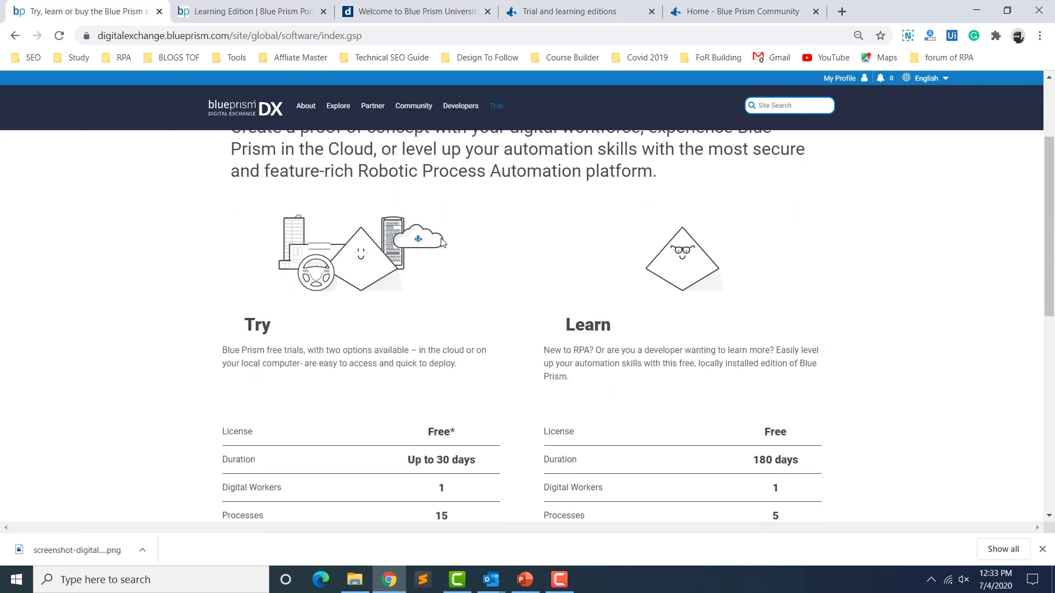
pyautogui.scroll(-1, 443, 242)
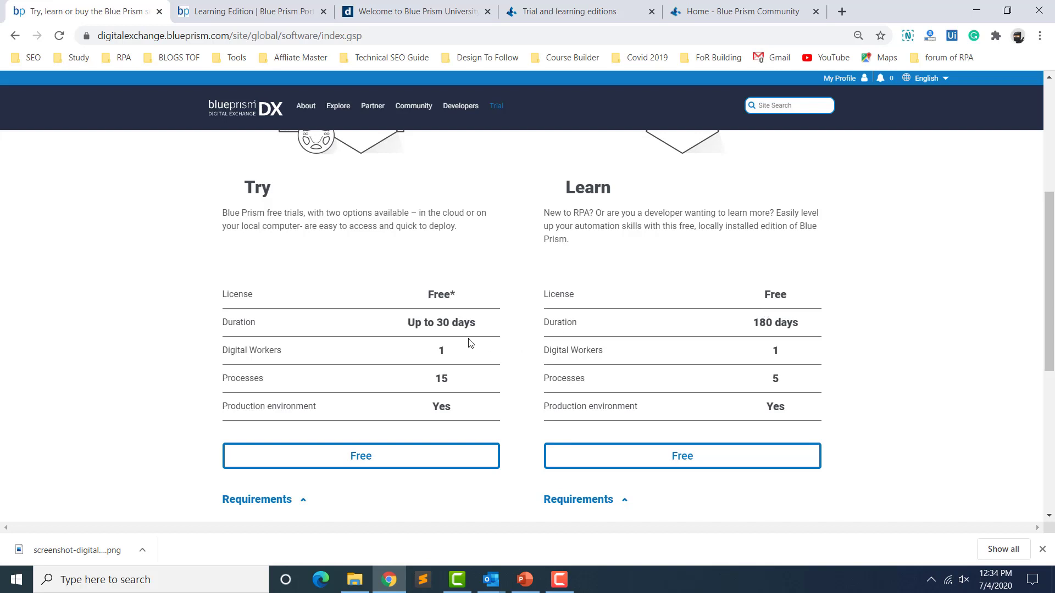
pyautogui.scroll(5, 434, 341)
pyautogui.scroll(-8, 678, 409)
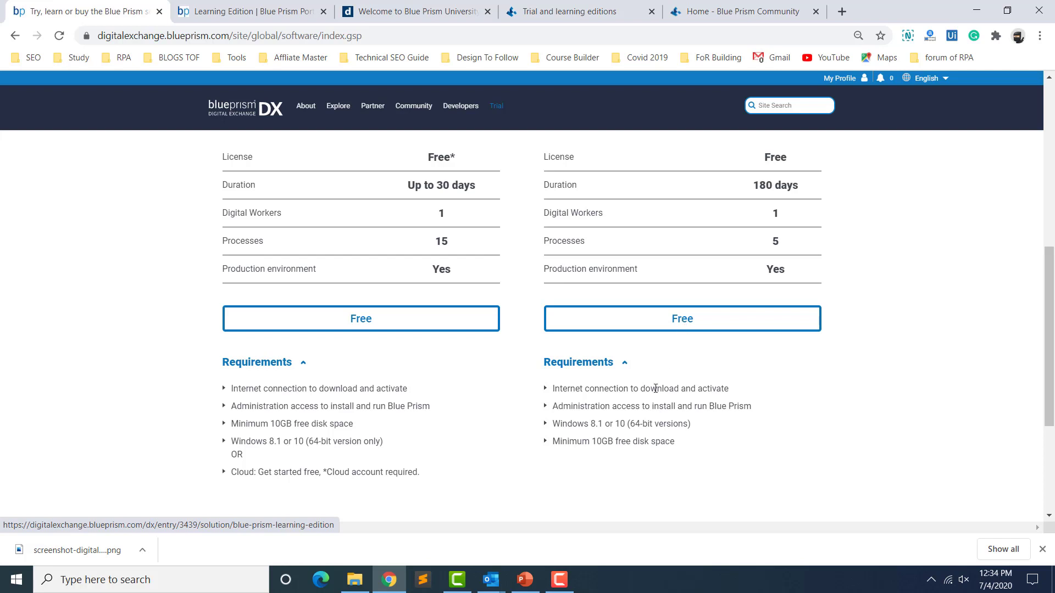
pyautogui.click(486, 582)
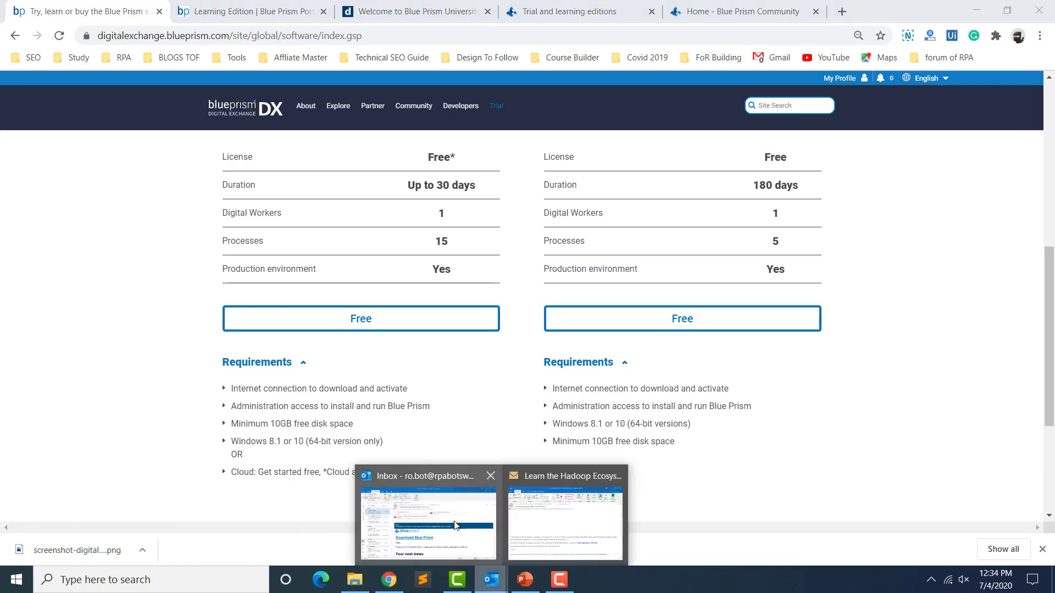
# - Switch to the Outlook inbox and look over the portal account details email
pyautogui.click(456, 528)
pyautogui.click(116, 245)
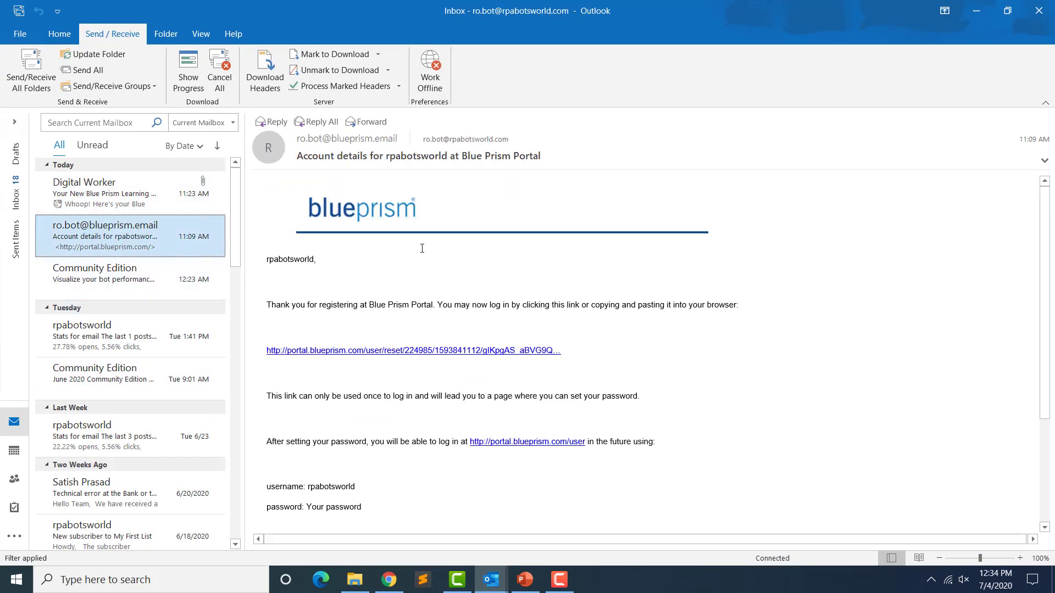
pyautogui.scroll(-1, 422, 249)
pyautogui.scroll(1, 365, 255)
# - Open the Learning Edition License Key email and read down to its Download Blue Prism step
pyautogui.click(131, 200)
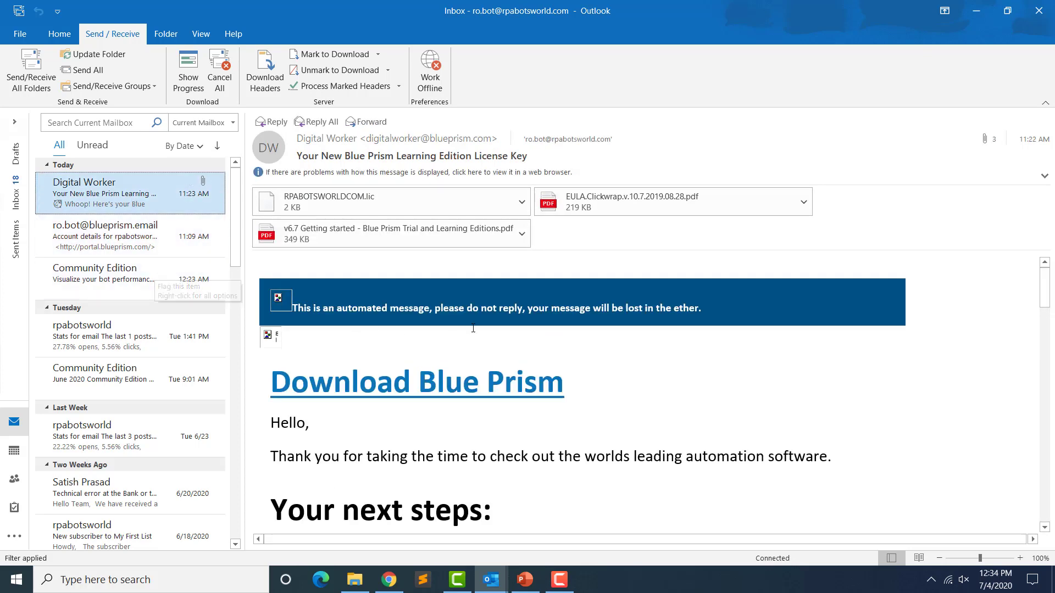
pyautogui.scroll(-2, 601, 401)
pyautogui.scroll(-2, 601, 401)
pyautogui.scroll(3, 601, 401)
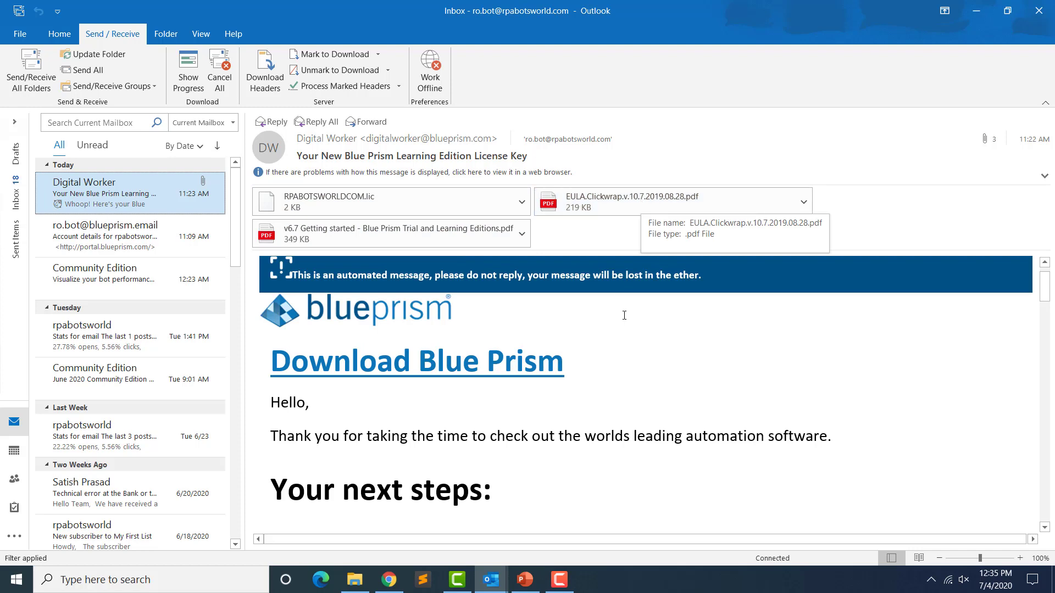
pyautogui.scroll(-5, 643, 341)
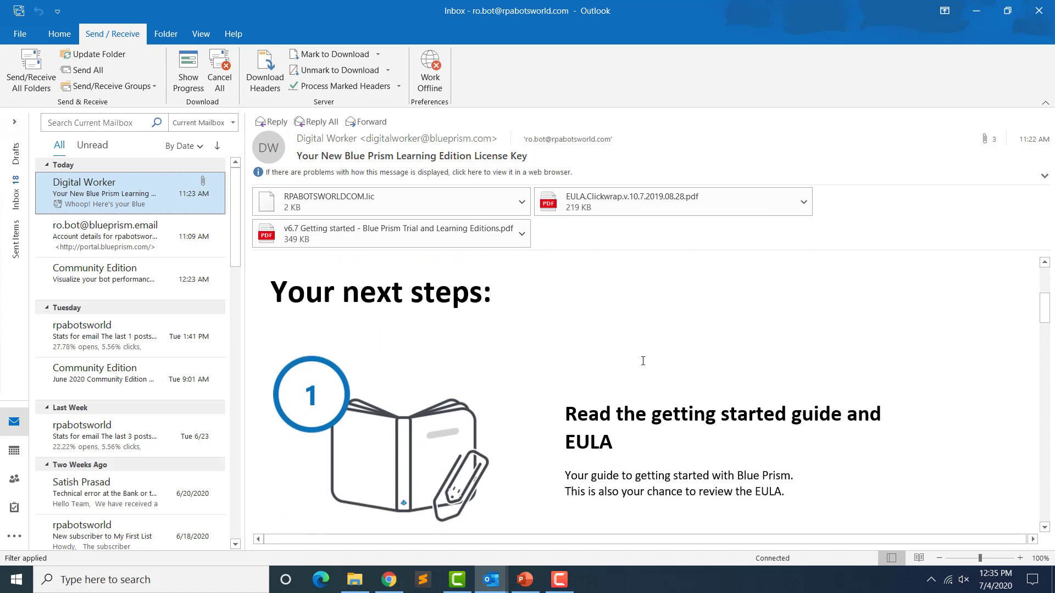
pyautogui.scroll(1, 642, 361)
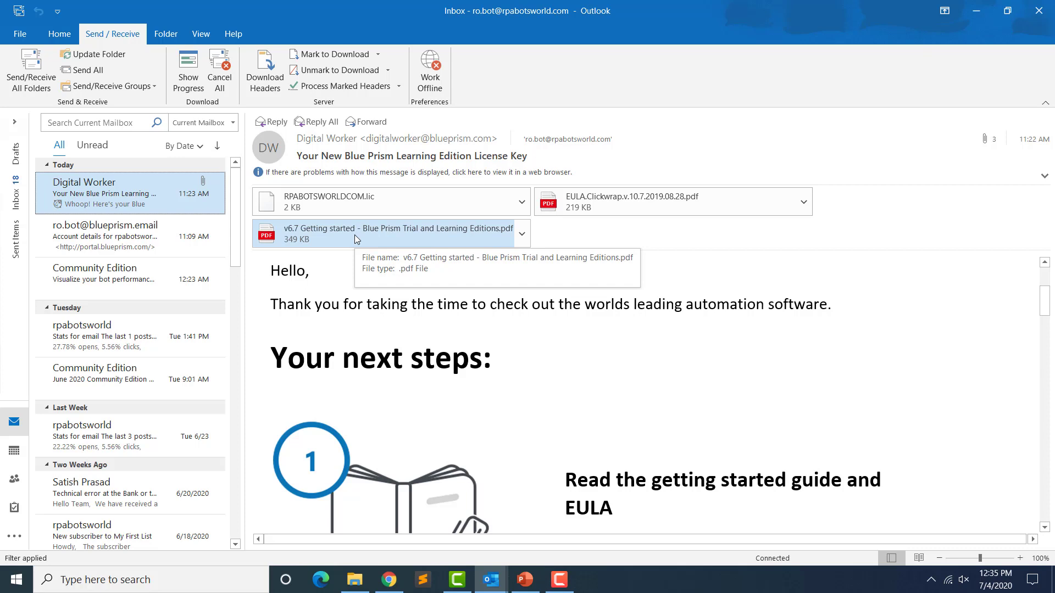
pyautogui.scroll(-1, 601, 389)
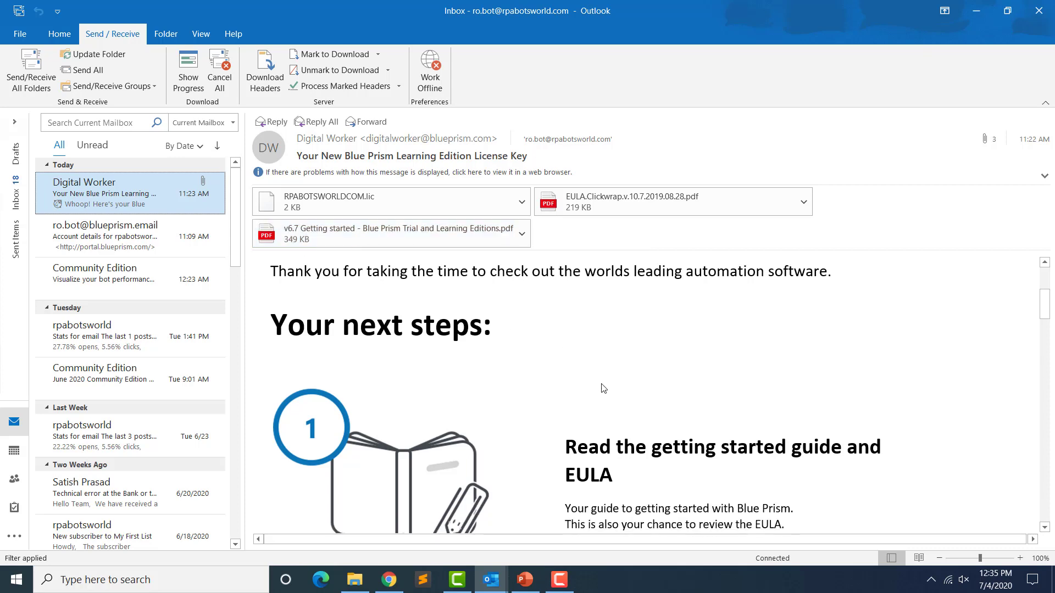
pyautogui.scroll(-12, 601, 389)
pyautogui.scroll(-5, 572, 389)
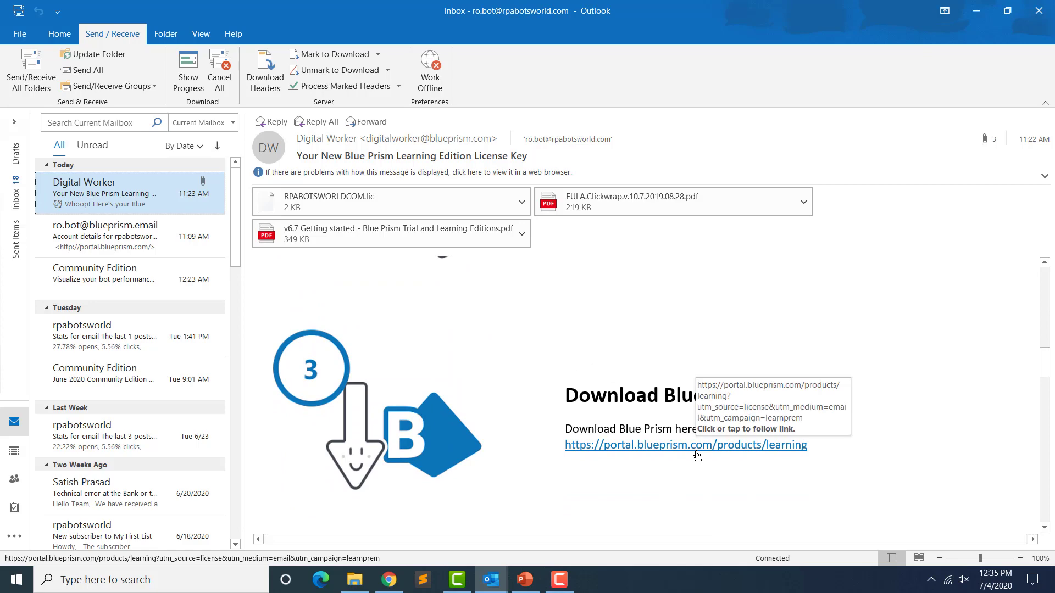
pyautogui.click(976, 13)
# - From the Learning Edition download page, save the 64-bit BluePrismLearning6.8 installer to the Desktop
pyautogui.click(385, 11)
pyautogui.click(557, 11)
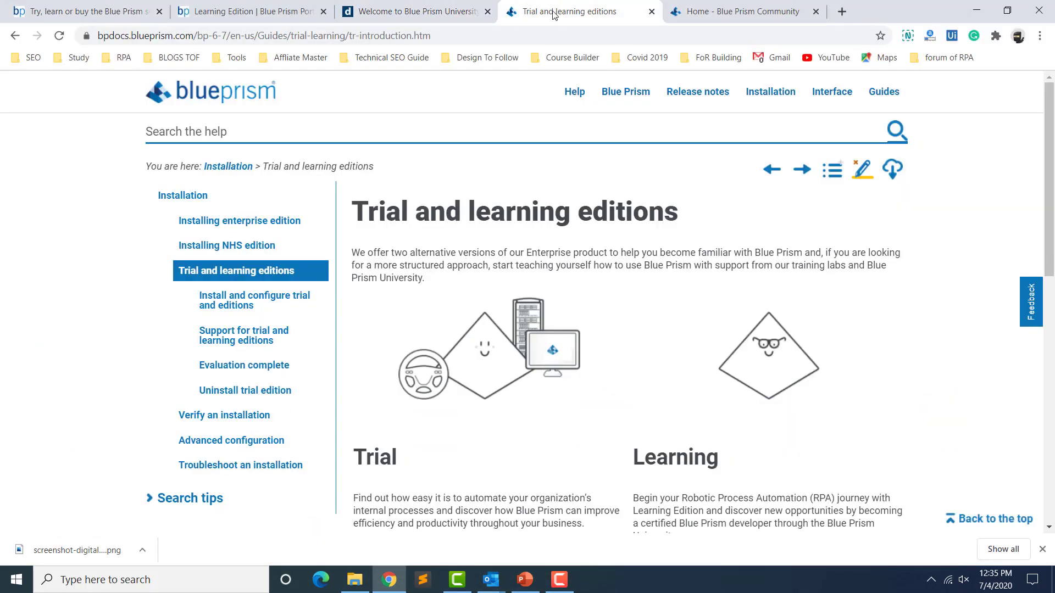
pyautogui.click(282, 12)
pyautogui.scroll(-2, 515, 336)
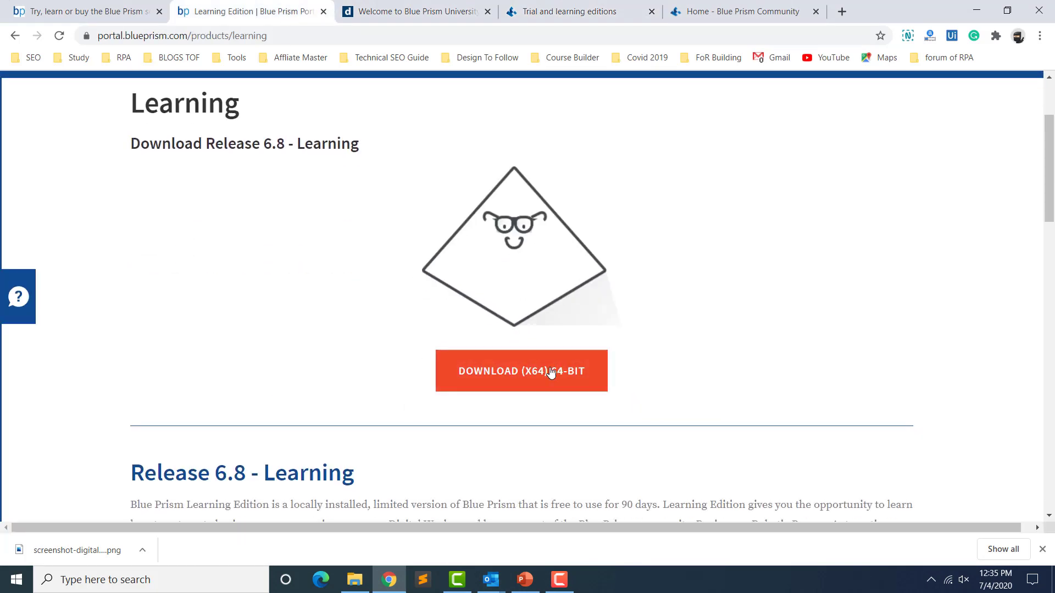
pyautogui.click(519, 379)
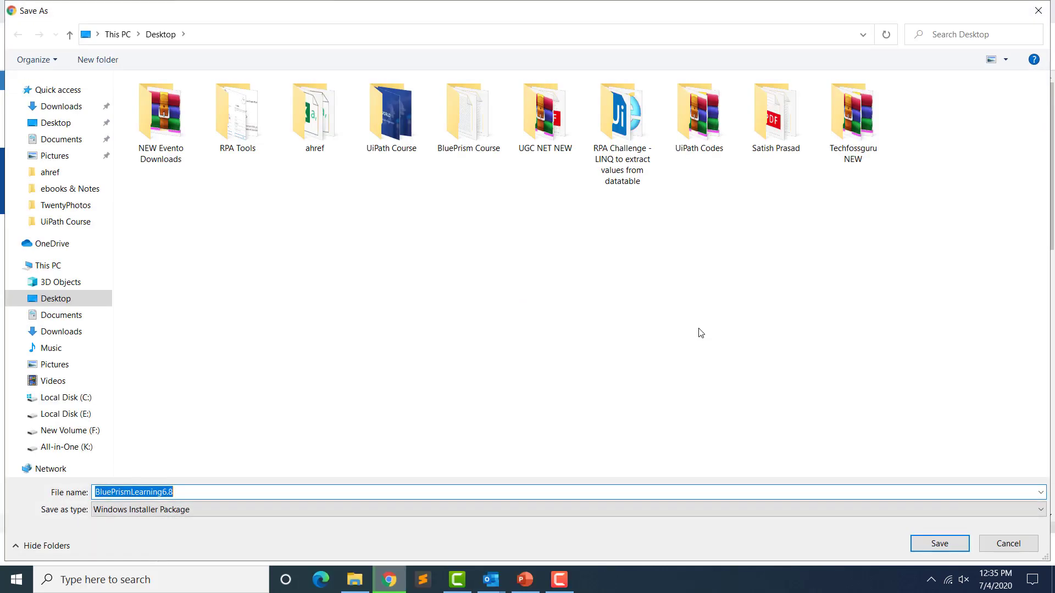
pyautogui.click(55, 123)
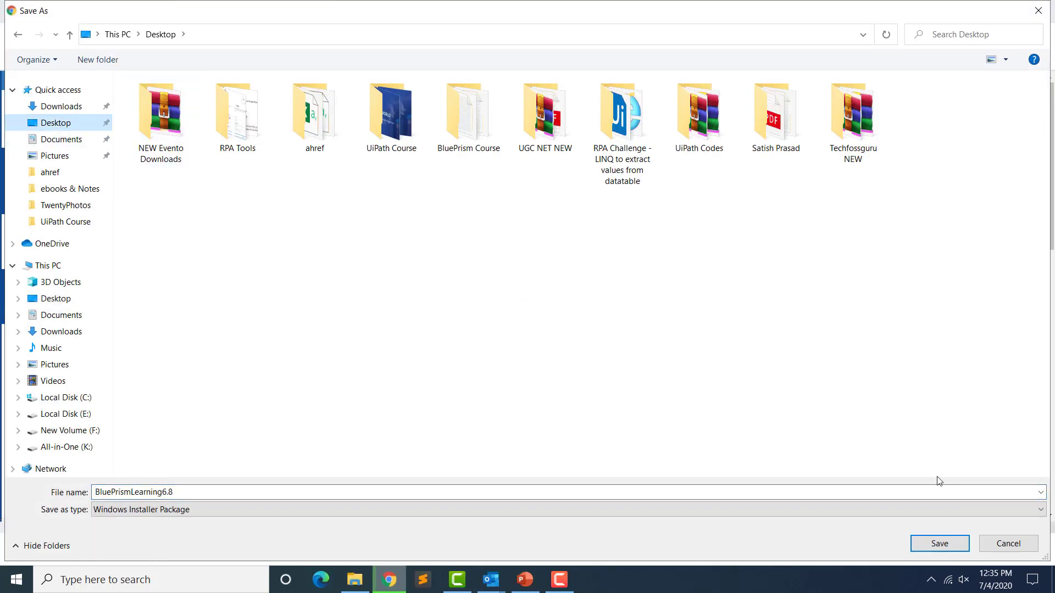
pyautogui.click(940, 543)
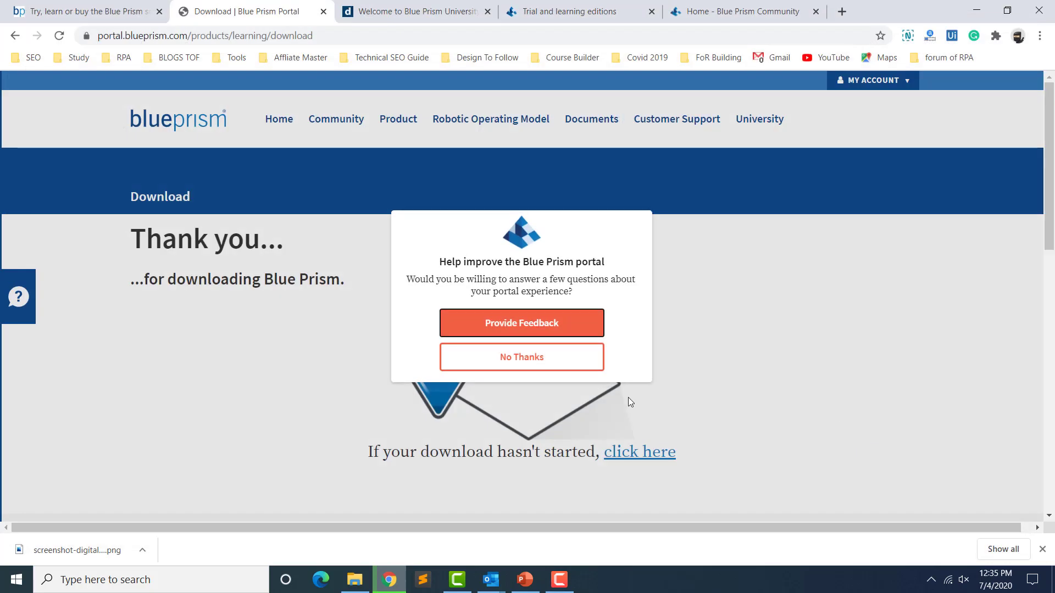
# - Decline the feedback survey and open the downloaded BluePrismLearning.msi installer
pyautogui.click(563, 362)
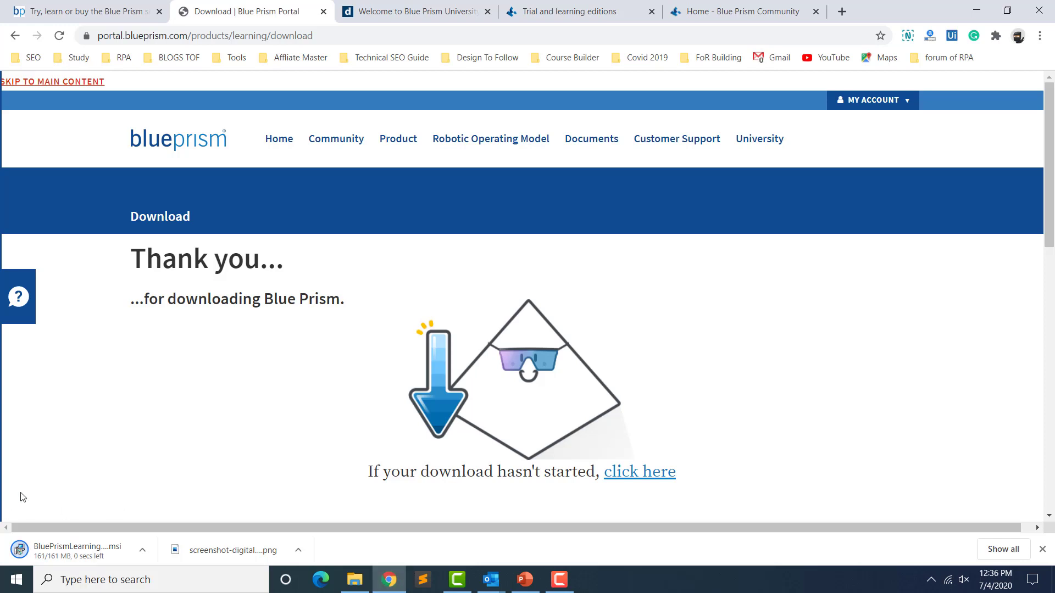
pyautogui.click(79, 546)
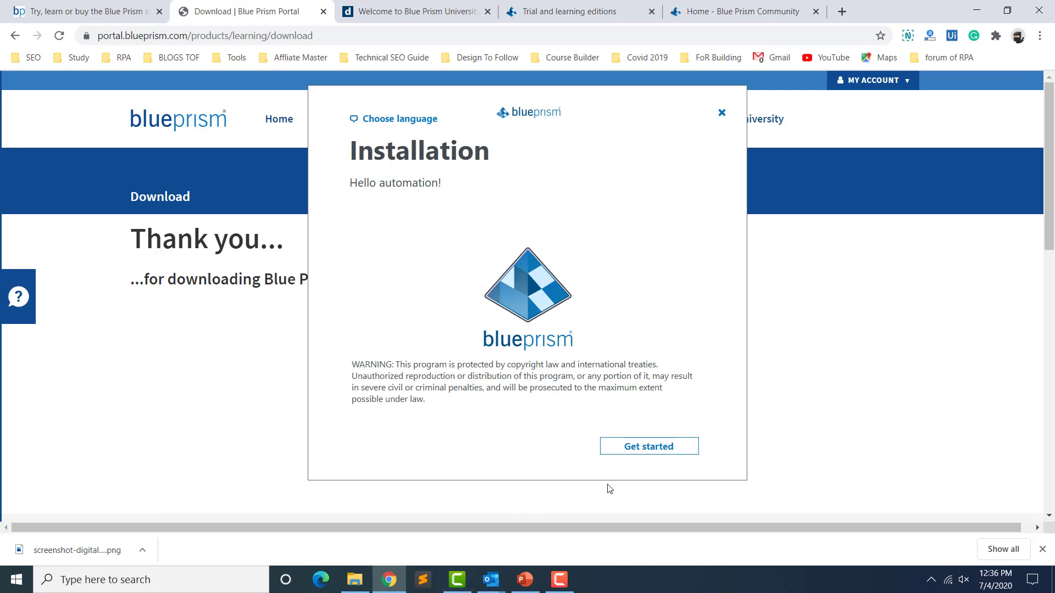
# - Start the wizard, read through the license agreement, accept its terms and continue
pyautogui.click(645, 449)
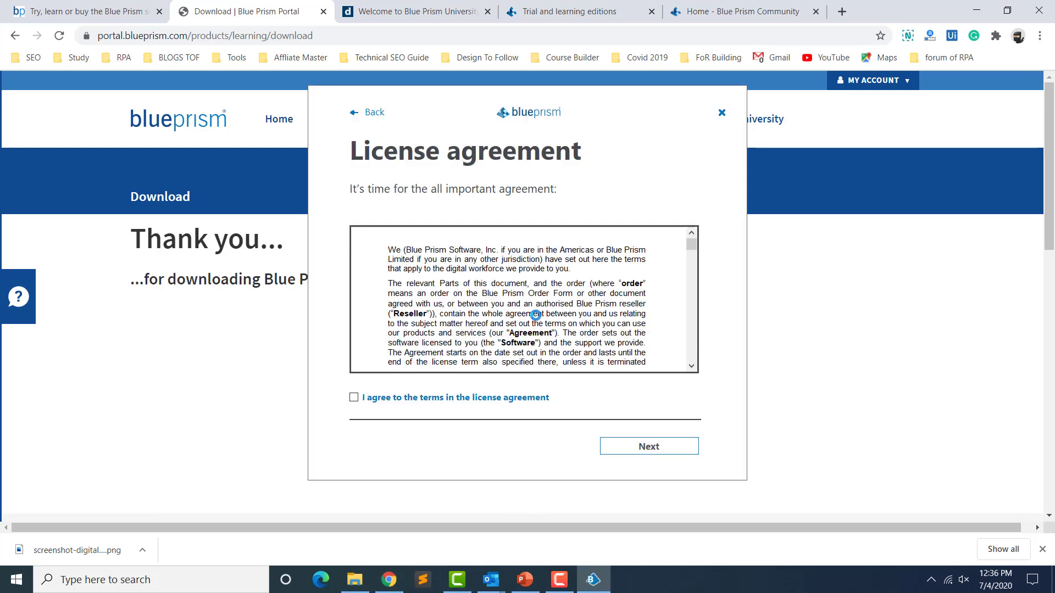
pyautogui.scroll(-1, 532, 286)
pyautogui.moveTo(691, 250); pyautogui.dragTo(697, 325)
pyautogui.moveTo(698, 356); pyautogui.dragTo(691, 243)
pyautogui.click(352, 399)
pyautogui.click(642, 447)
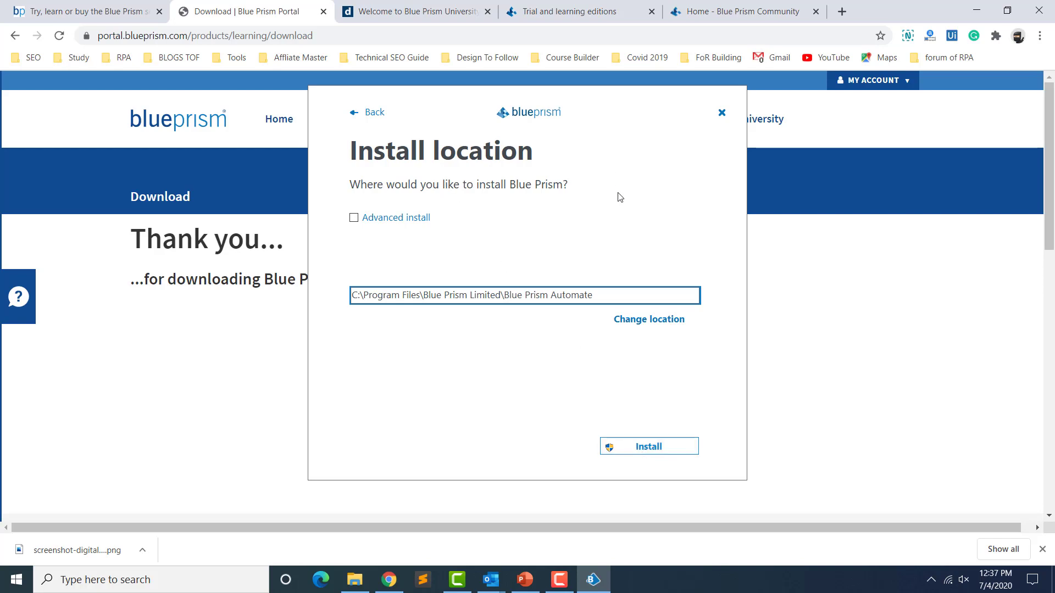
# - Start installing to C:\Program Files\Blue Prism Limited\Blue Prism Automate
pyautogui.click(640, 446)
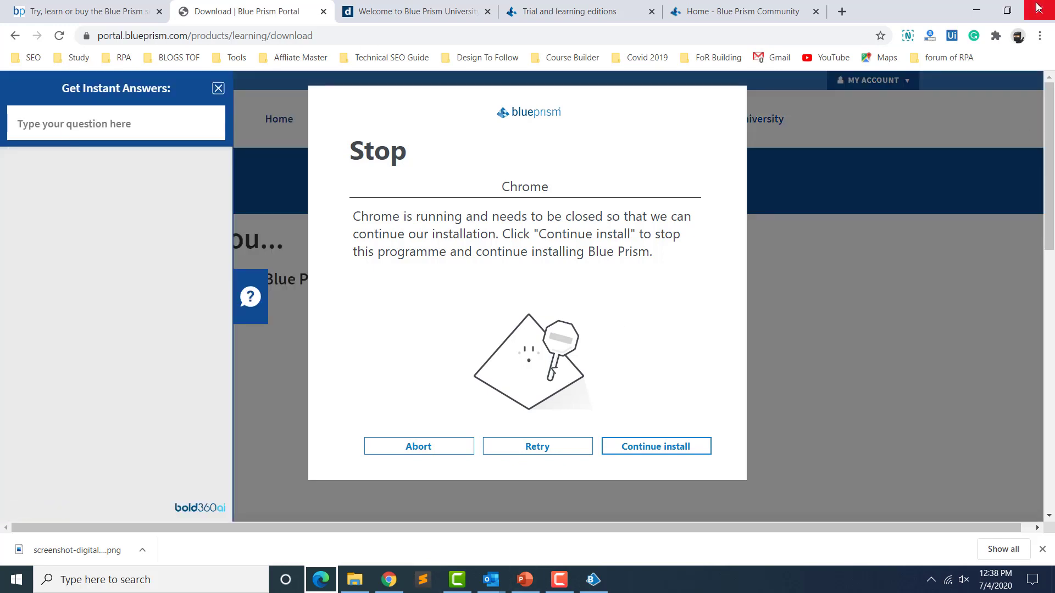
# - Close Chrome, resume the installation, and finish it by launching Blue Prism
pyautogui.click(1038, 8)
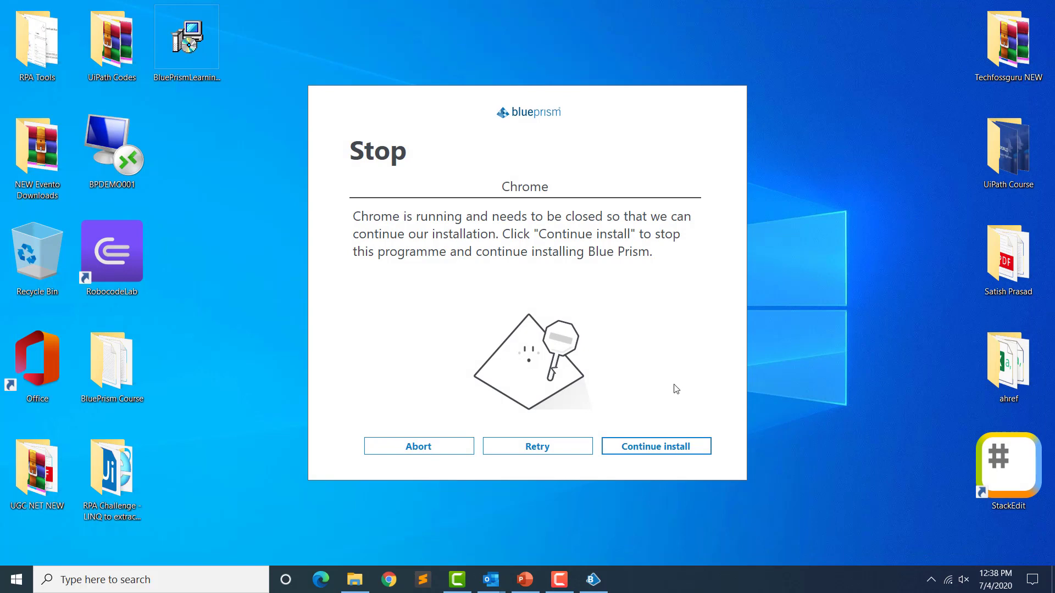
pyautogui.click(531, 450)
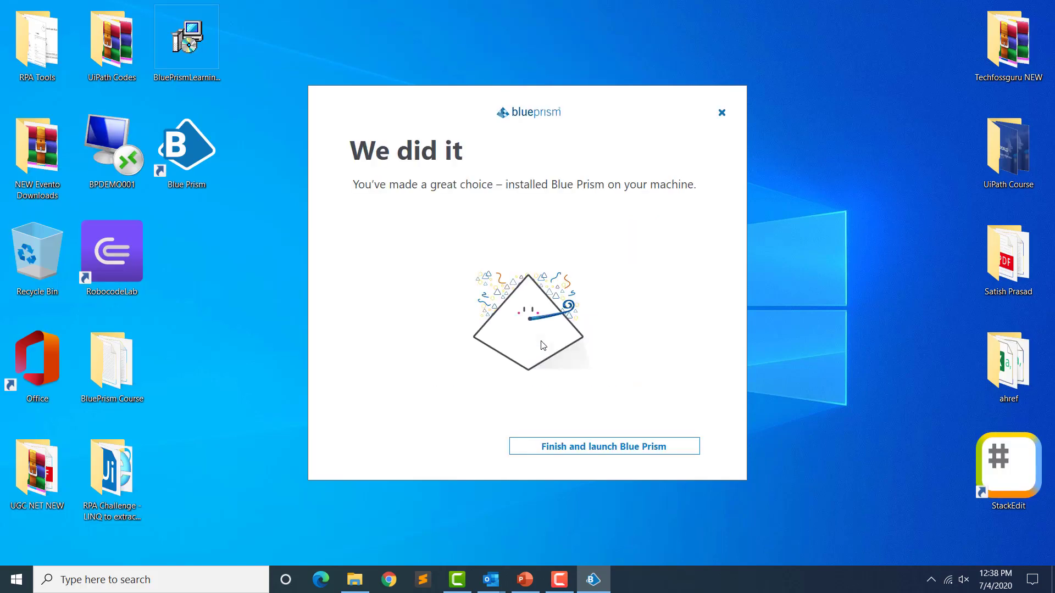
pyautogui.click(603, 447)
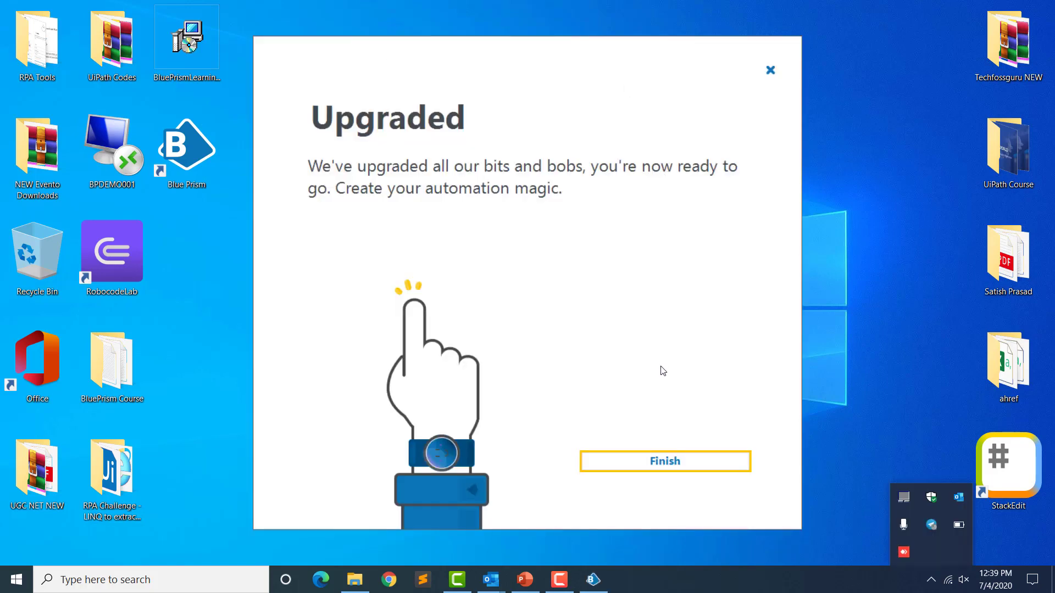
# - Finish the Upgraded dialog and sign in with username admin and the admin password
pyautogui.click(655, 462)
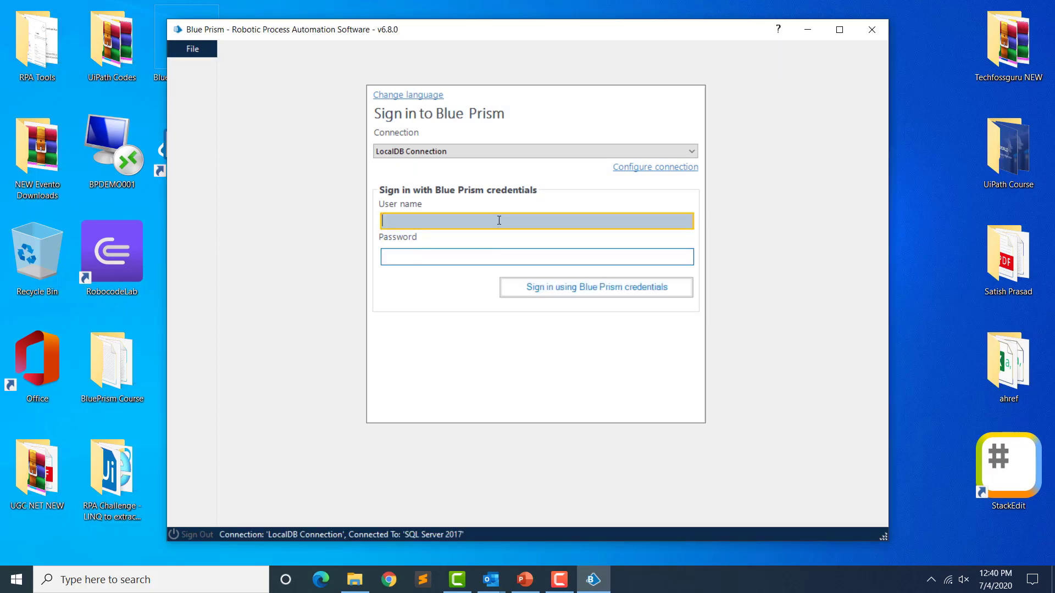
pyautogui.write('admin')
pyautogui.press('Tab')
pyautogui.write('admin')
pyautogui.press('Return')
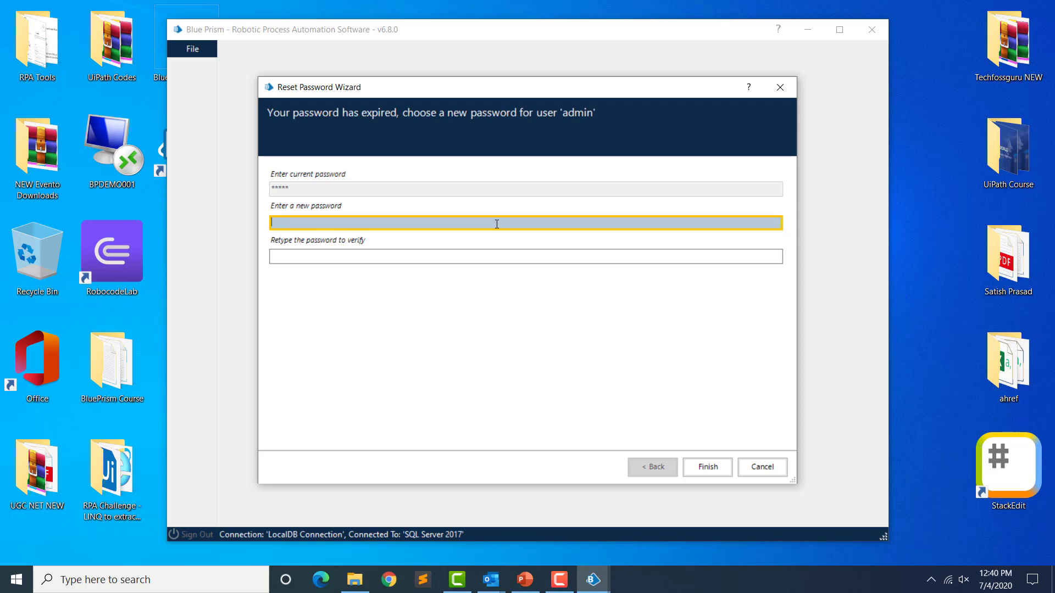
# - Enter and verify a new admin password, then finish the Reset Password Wizard
pyautogui.write('••••••••••')
pyautogui.press('Tab')
pyautogui.write('•••••••')
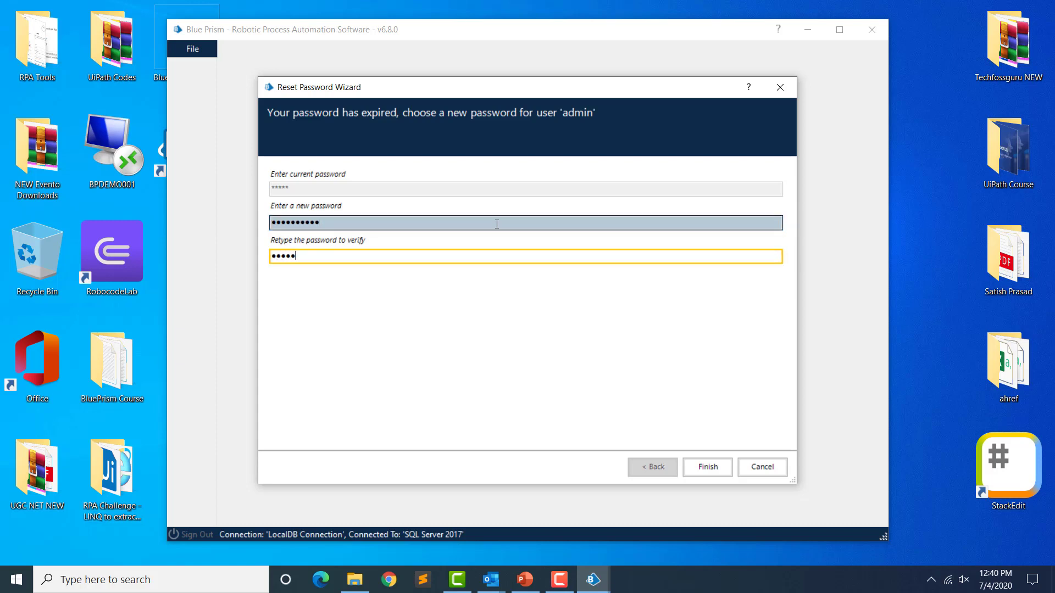
pyautogui.write('•••')
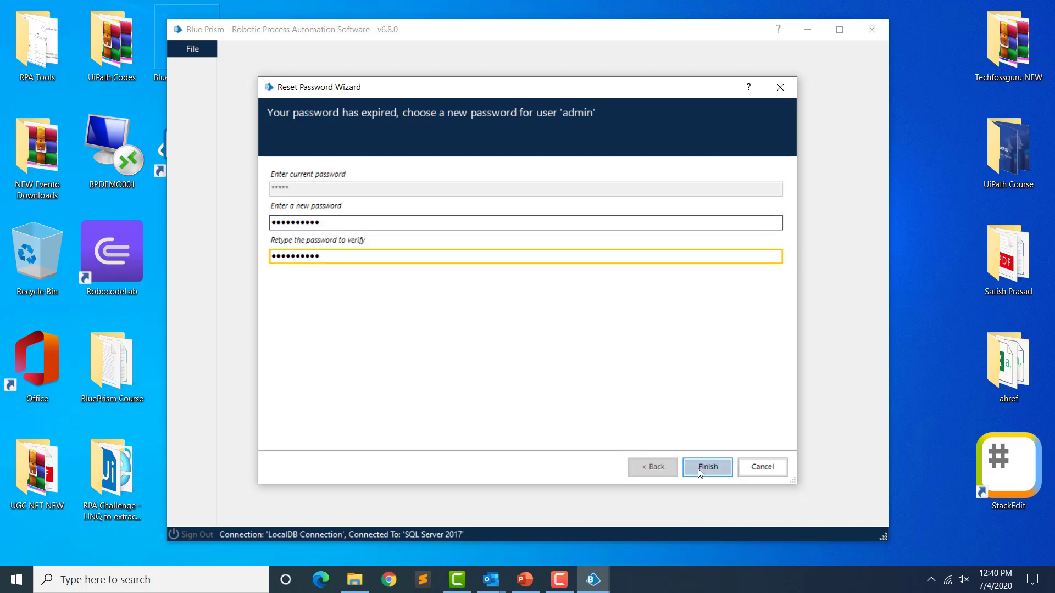
pyautogui.click(701, 468)
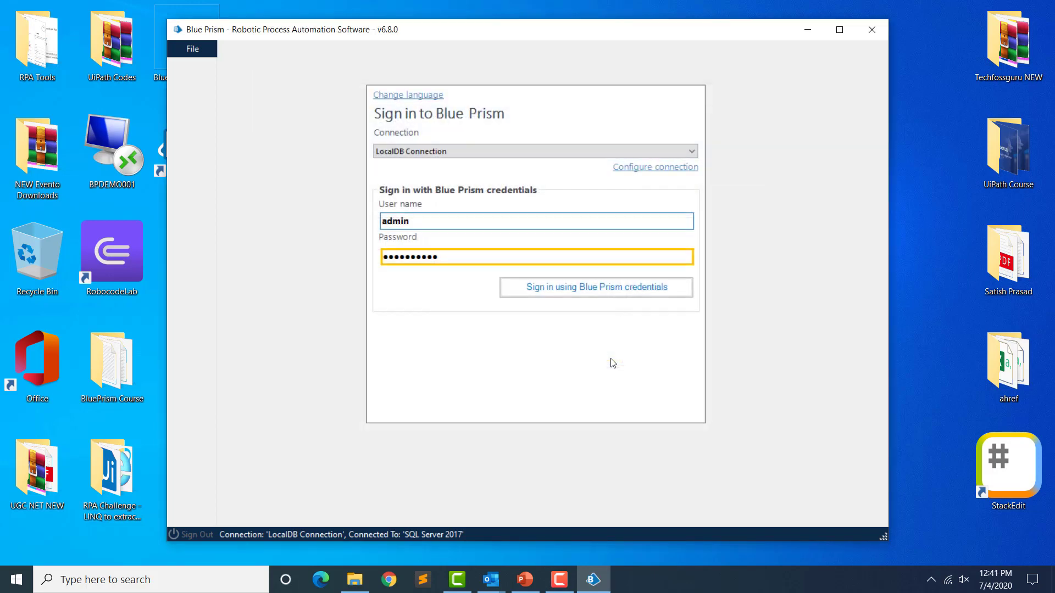
# - Sign in with Blue Prism credentials using the new admin password
pyautogui.click(549, 294)
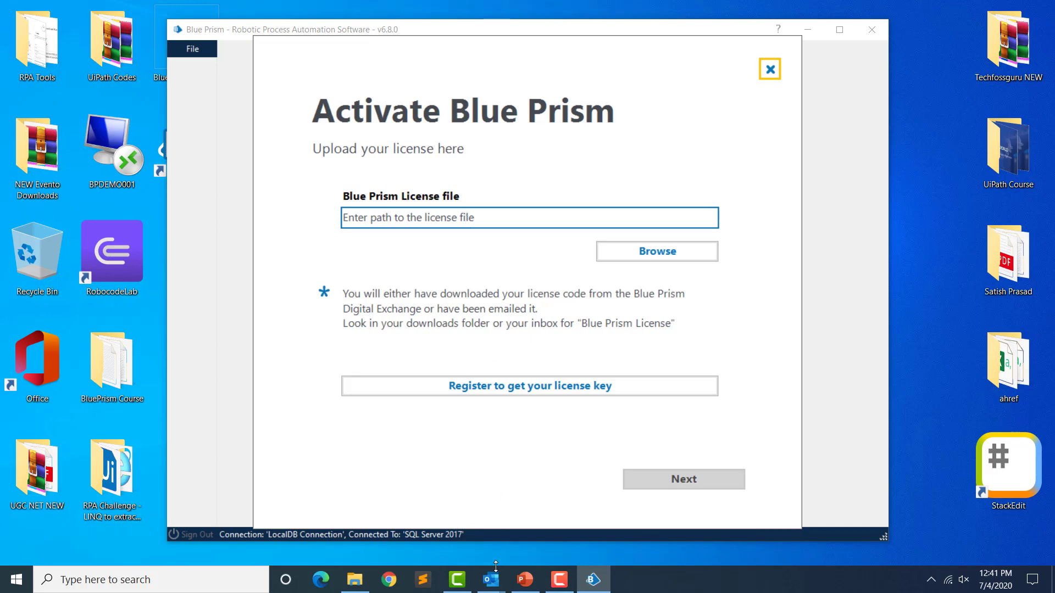
# - Save the RPABOTSWORLDCOM.lic attachment from the Outlook license email to the Desktop
pyautogui.moveTo(495, 582)
pyautogui.click(423, 490)
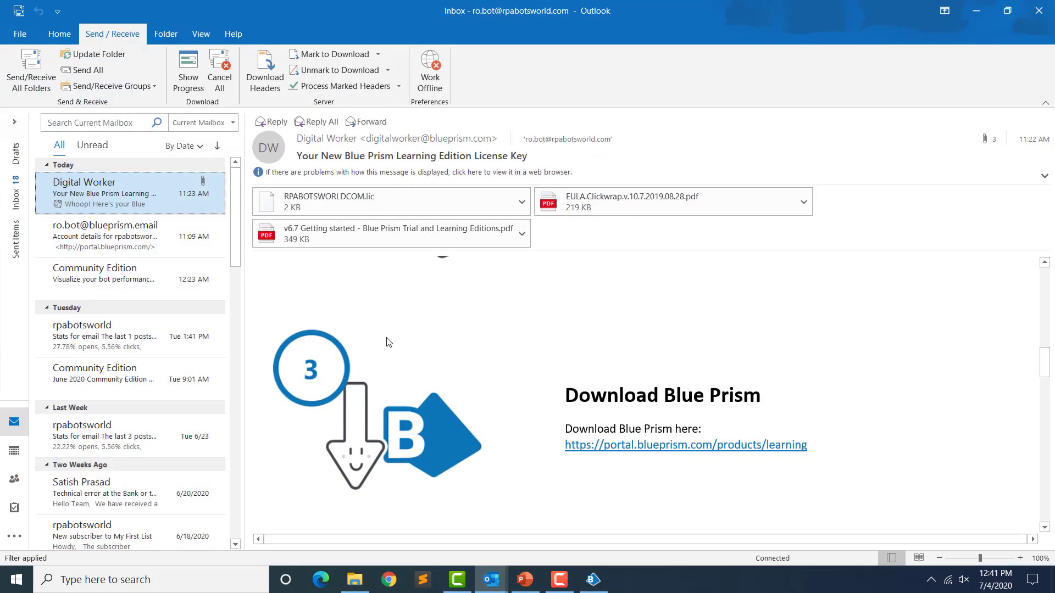
pyautogui.click(364, 203)
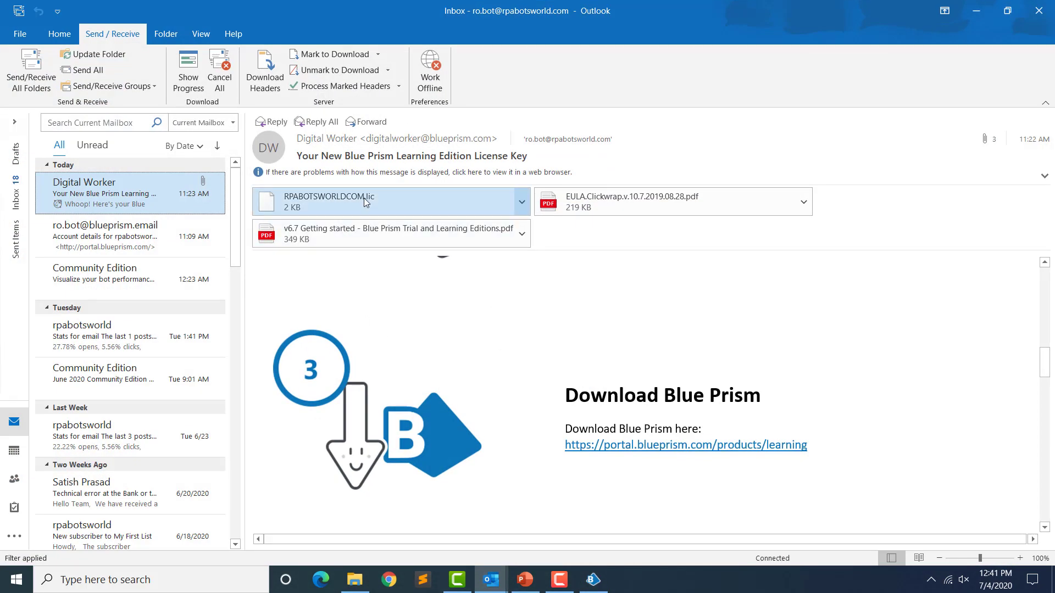
pyautogui.rightClick(364, 202)
pyautogui.click(474, 283)
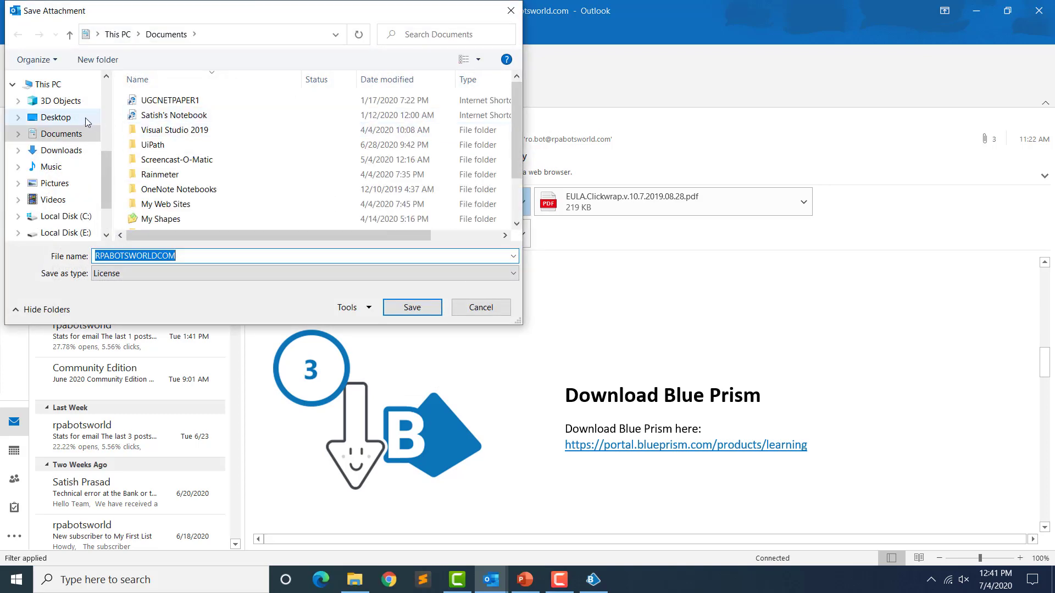
pyautogui.click(85, 118)
pyautogui.click(400, 309)
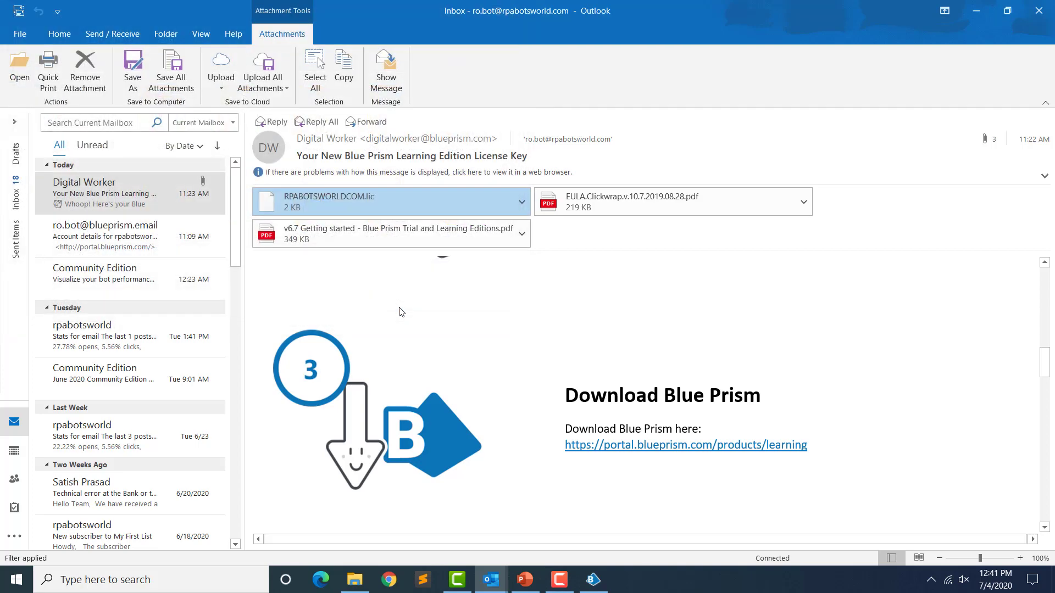
pyautogui.press('super+d')
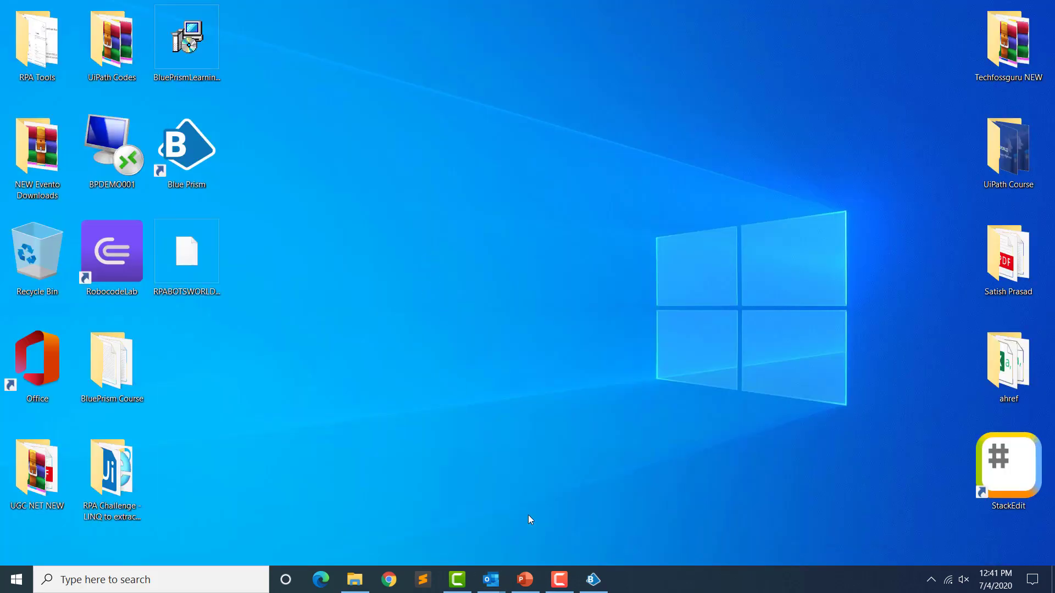
# - Load Desktop\RPABOTSWORLDCOM.lic as the Blue Prism license file and continue
pyautogui.click(593, 580)
pyautogui.click(627, 260)
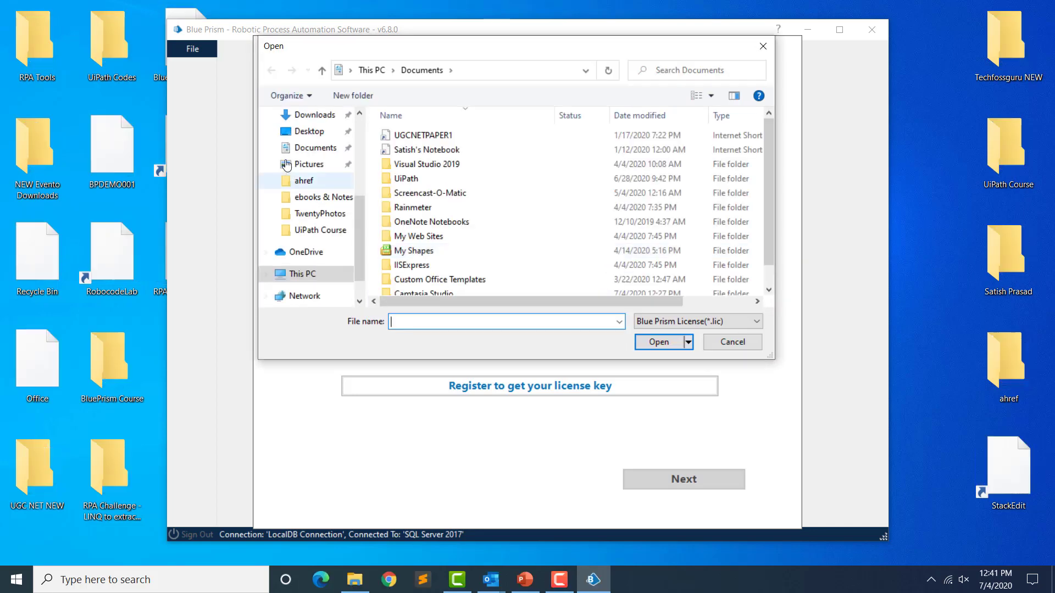
pyautogui.click(315, 156)
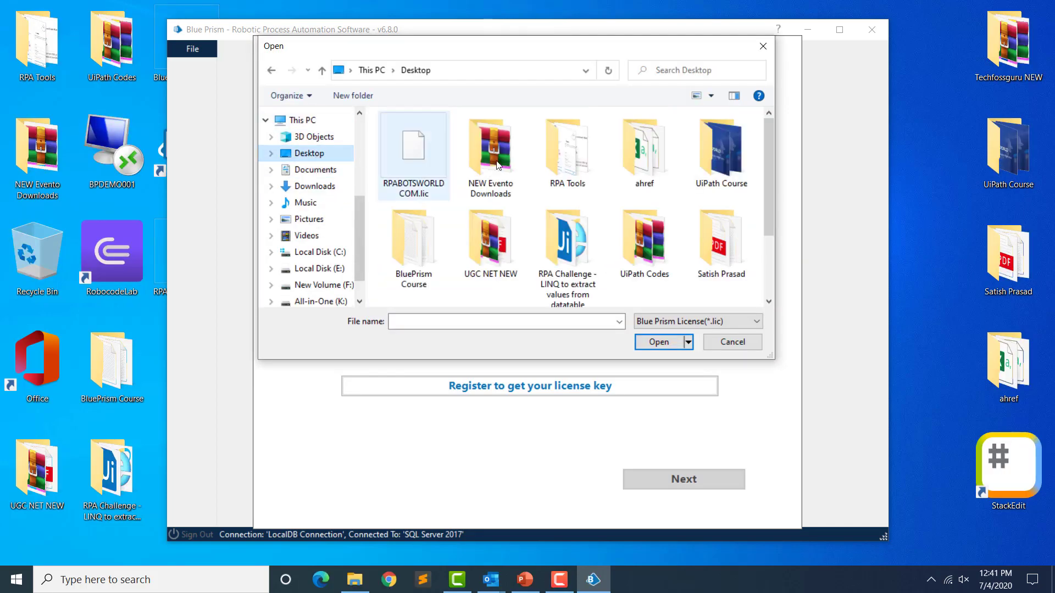
pyautogui.click(421, 160)
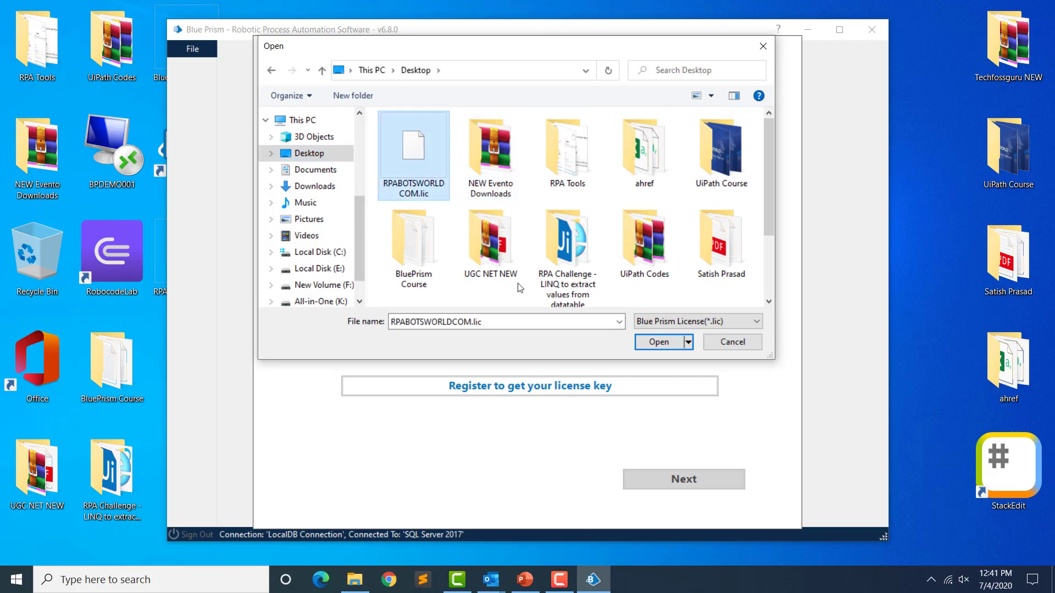
pyautogui.click(640, 343)
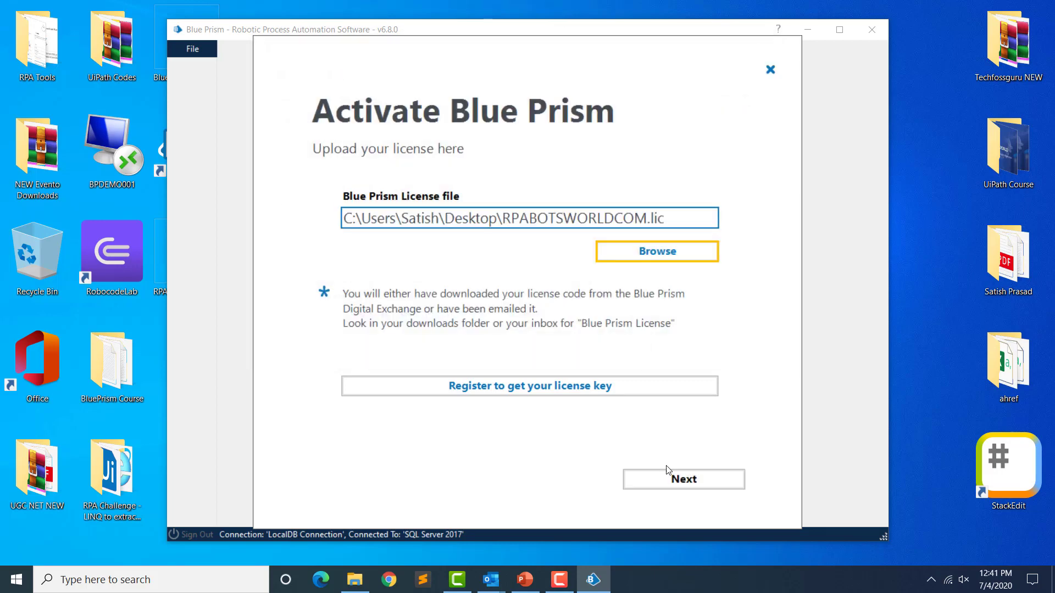
pyautogui.click(676, 480)
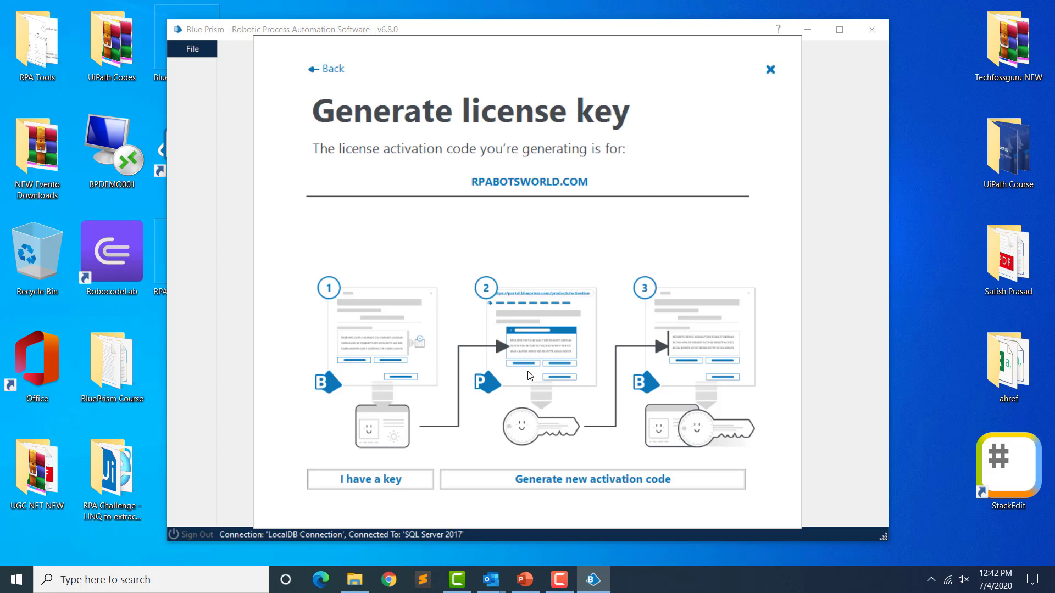
# - Generate and copy the activation code, then open portal.blueprism.com/products/activation
pyautogui.click(586, 485)
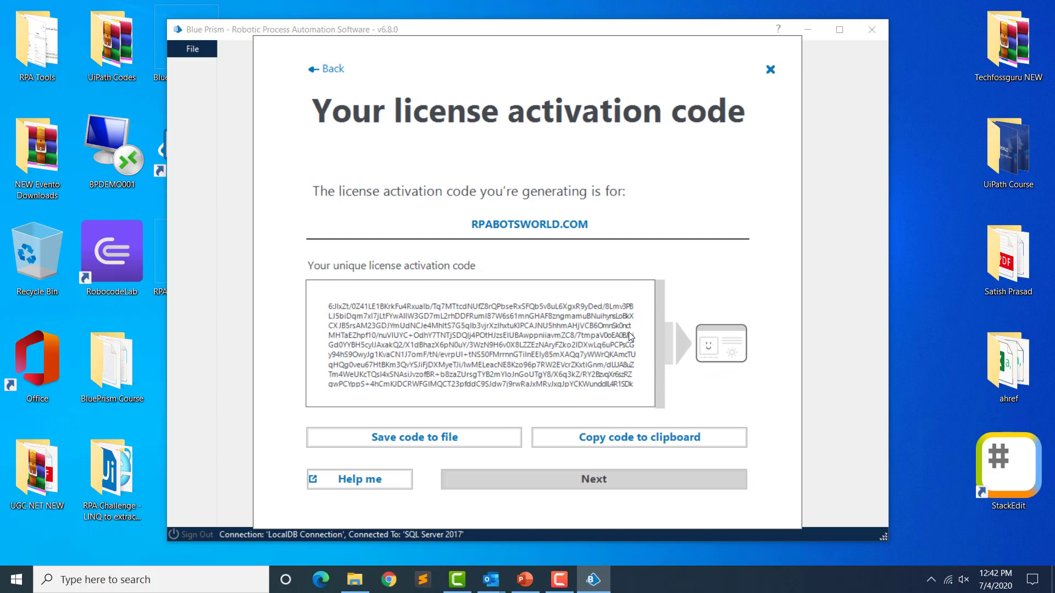
pyautogui.click(634, 433)
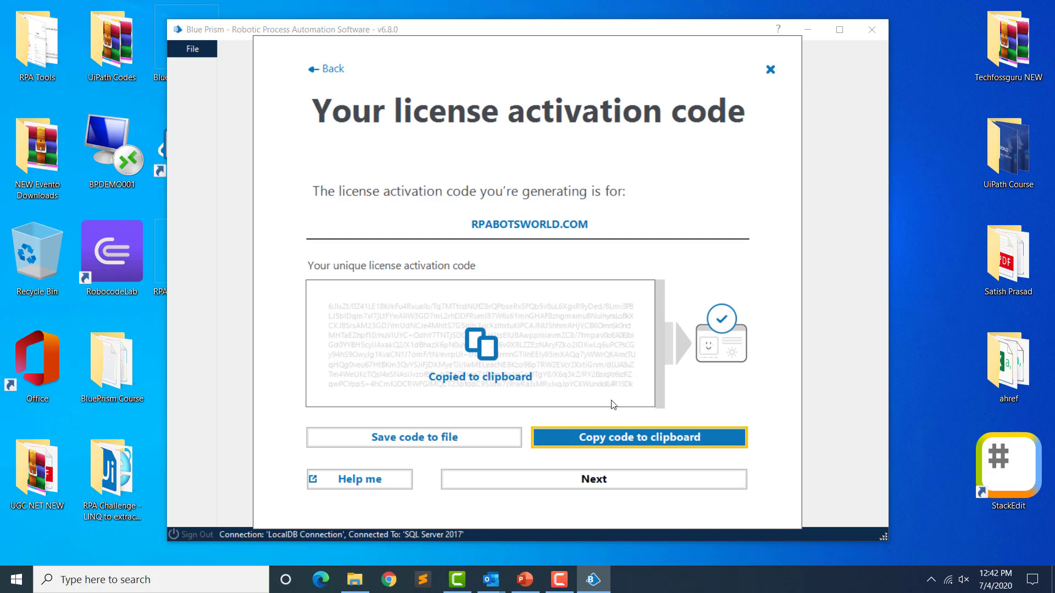
pyautogui.click(607, 477)
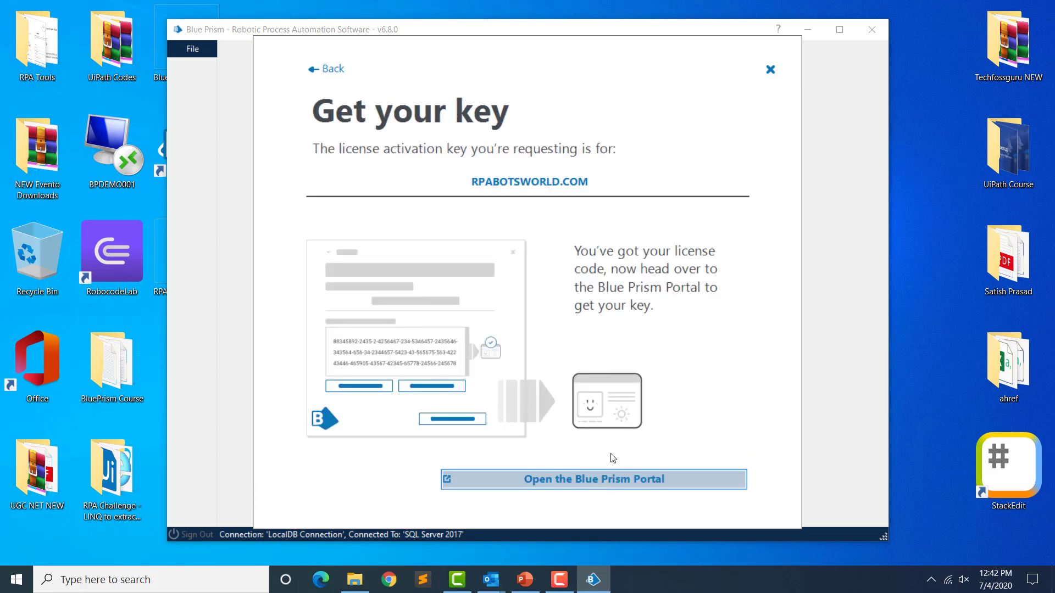
pyautogui.click(621, 479)
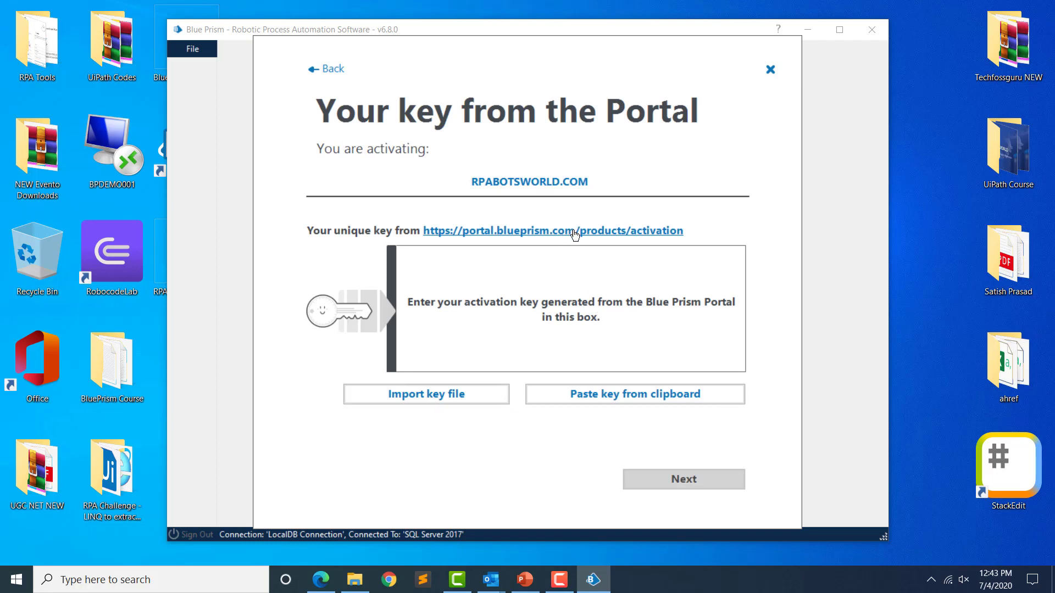
pyautogui.click(574, 235)
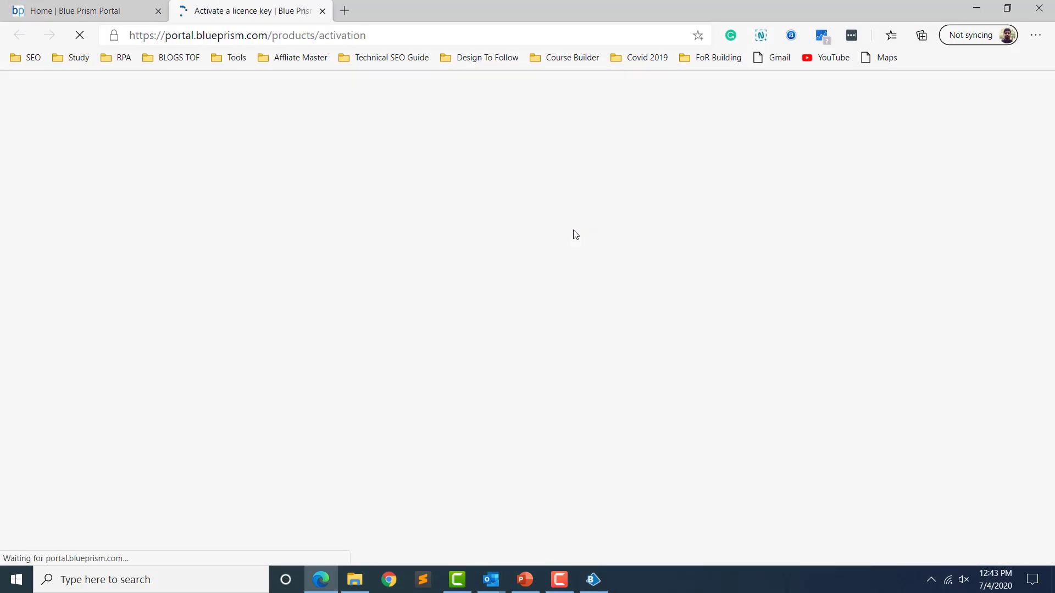
# - Paste the activation code, accept the EULA, and submit the licence activation
pyautogui.click(523, 289)
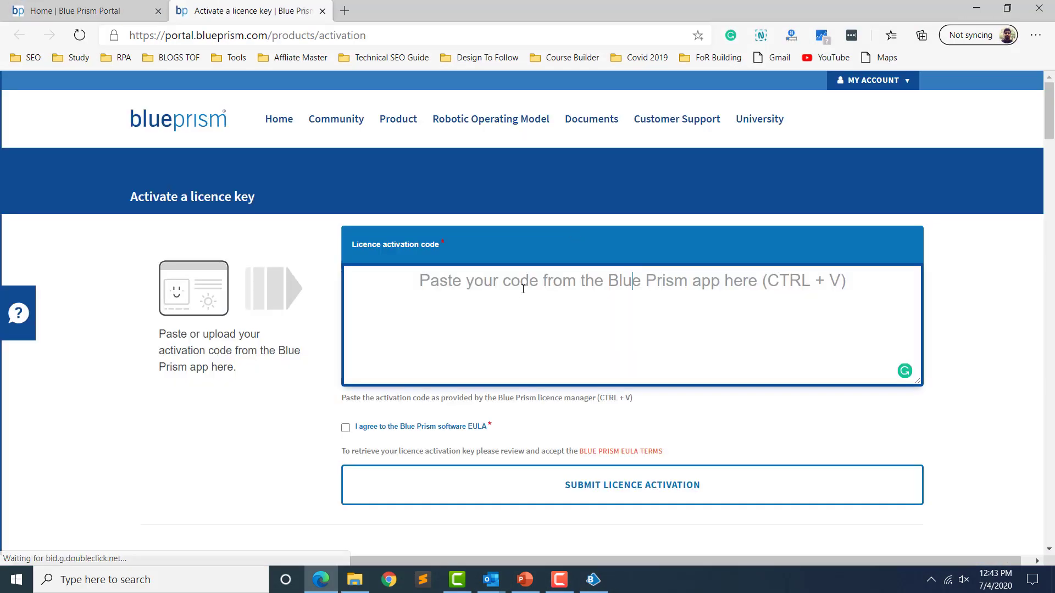
pyautogui.hotkey('ctrl', 'v')
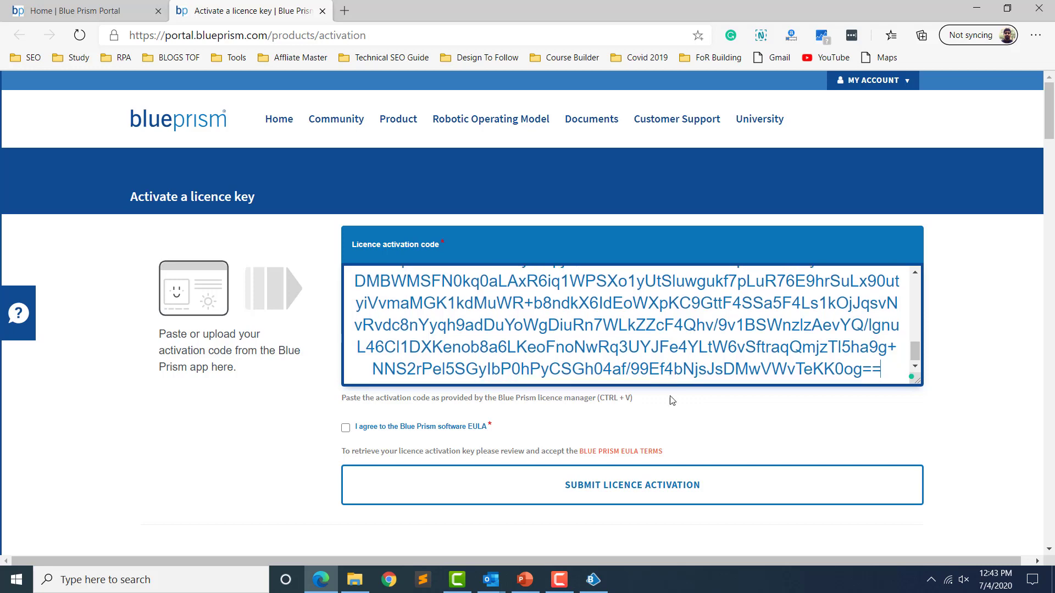
pyautogui.click(661, 483)
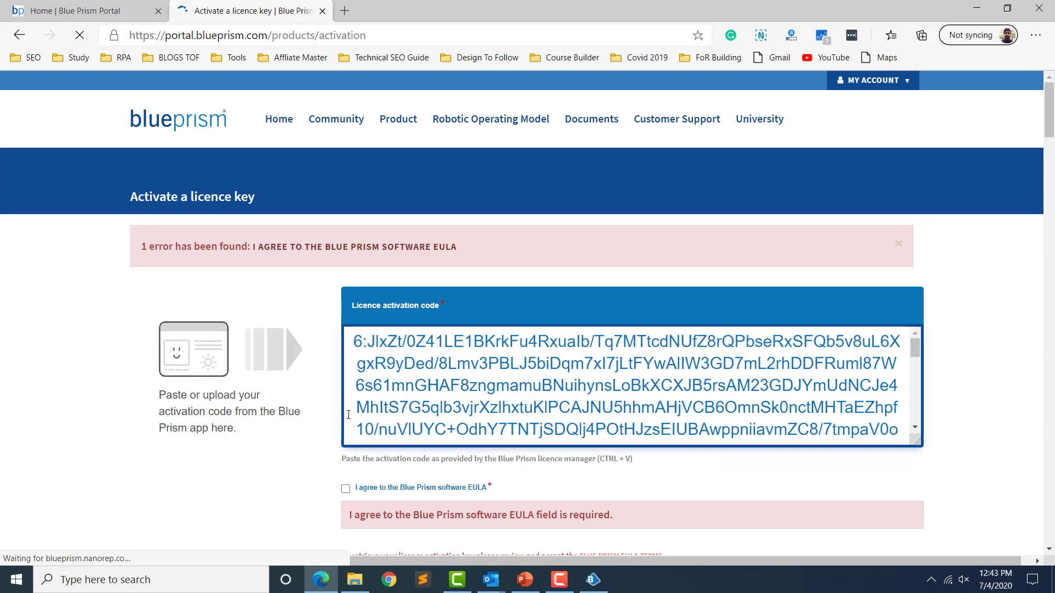
pyautogui.scroll(-2, 348, 415)
pyautogui.click(346, 489)
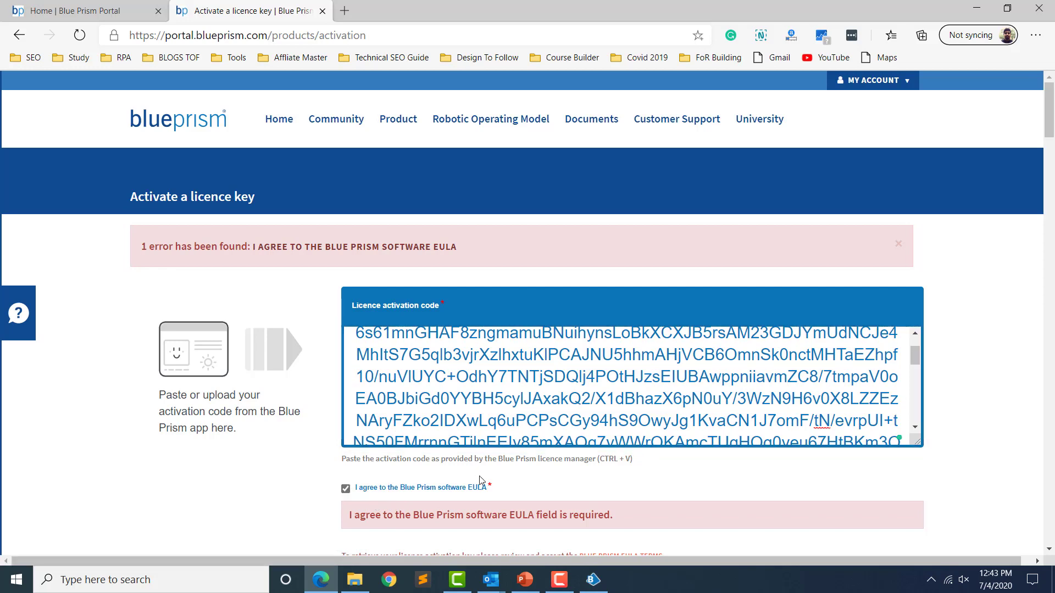
pyautogui.scroll(-7, 480, 481)
pyautogui.click(606, 227)
# - Copy the generated licence key and return to Blue Prism
pyautogui.scroll(1, 694, 306)
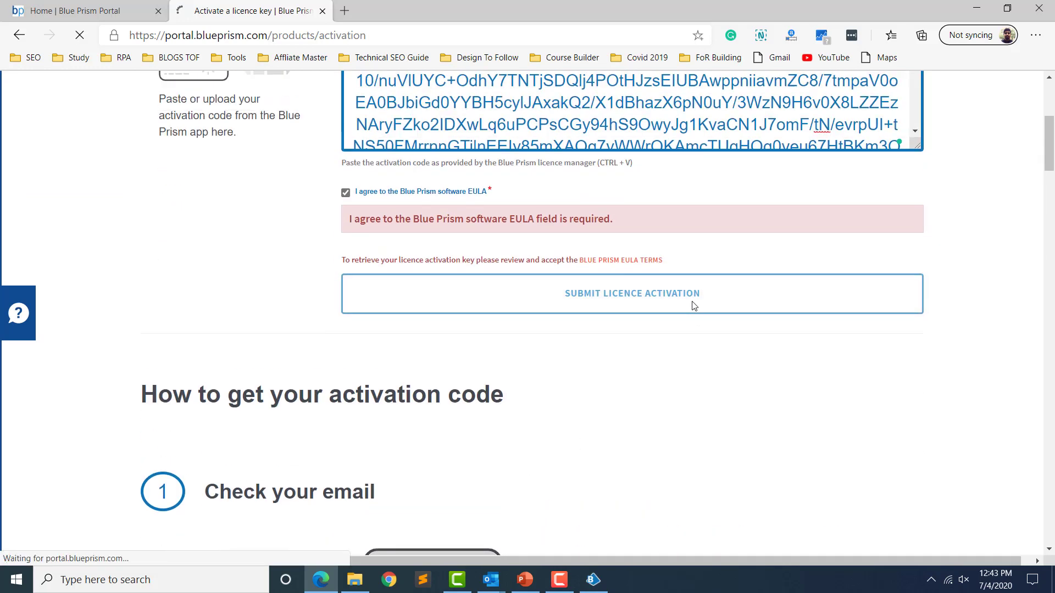
pyautogui.scroll(4, 693, 306)
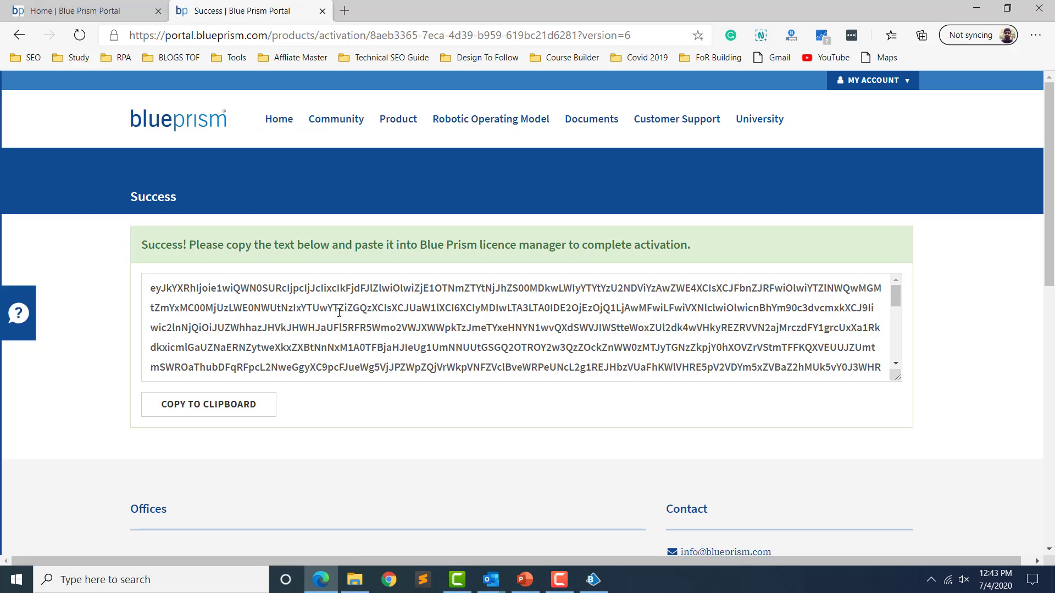
pyautogui.scroll(-5, 338, 312)
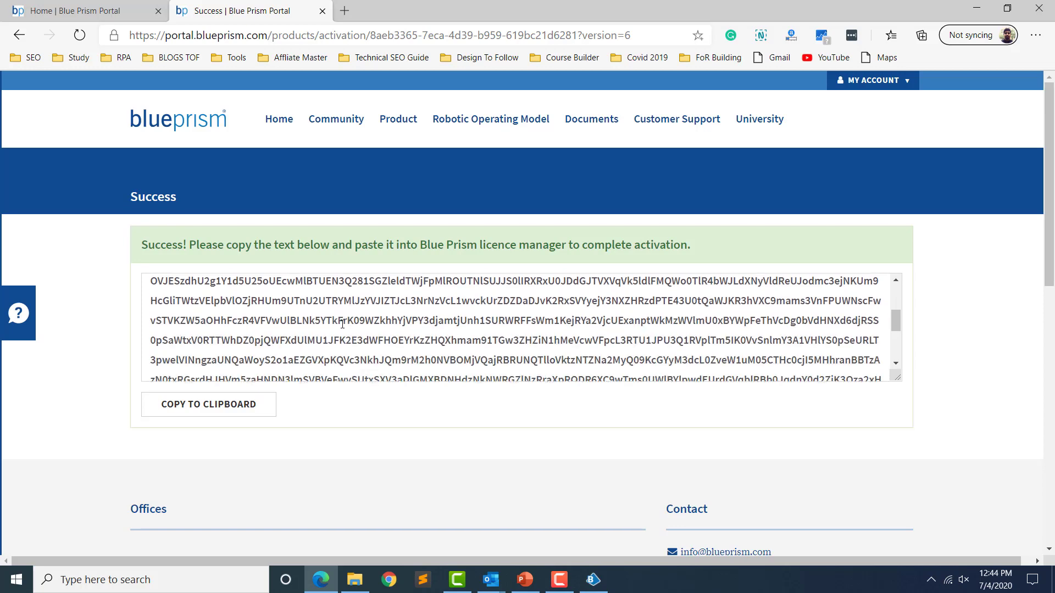
pyautogui.click(235, 413)
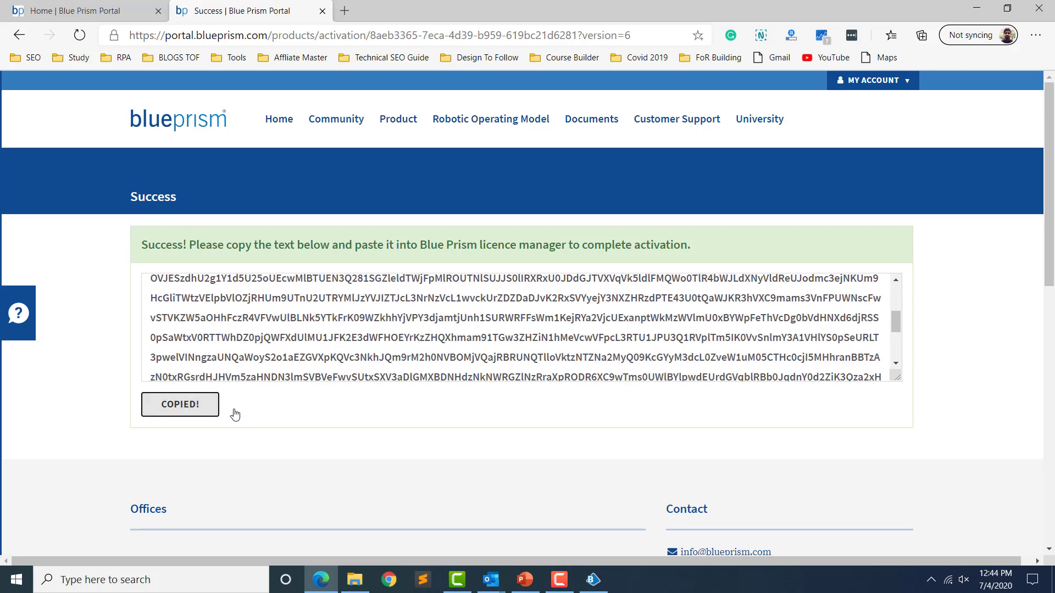
pyautogui.click(975, 7)
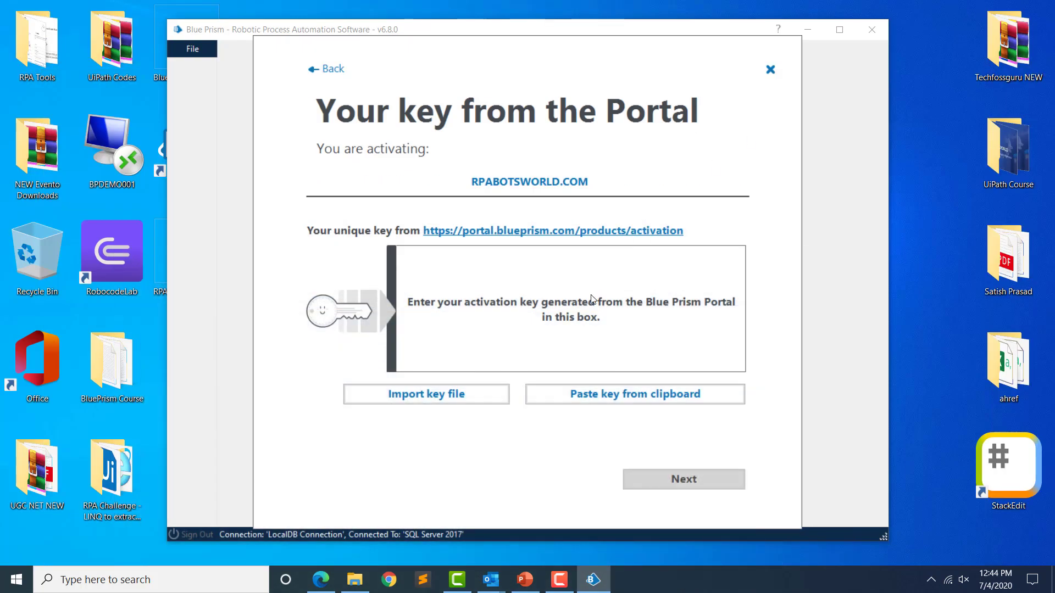
# - Paste the Portal key to activate the license, finish the wizard, and sign in as admin
pyautogui.click(598, 394)
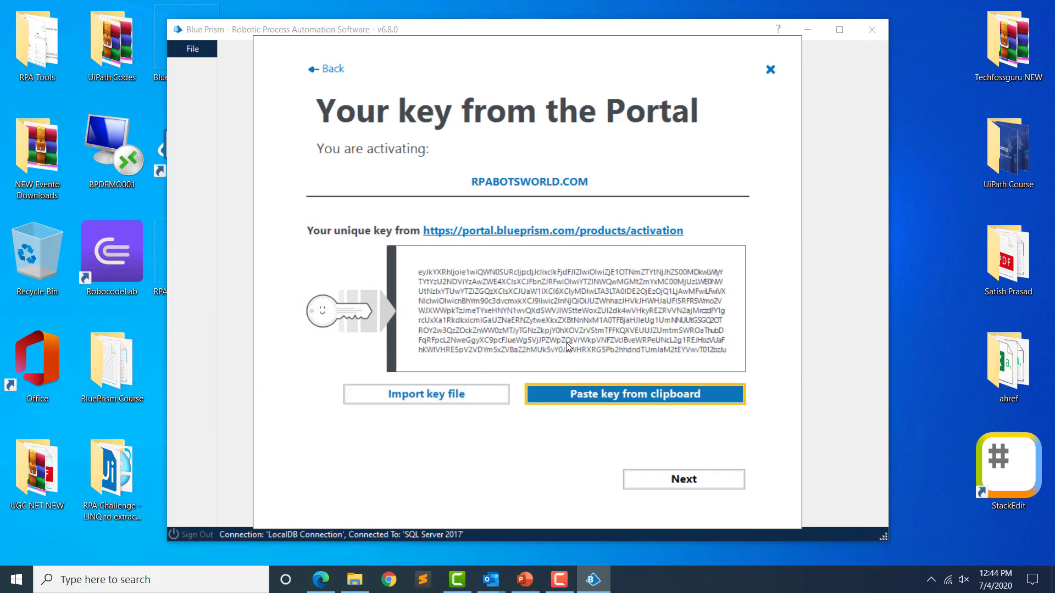
pyautogui.click(692, 479)
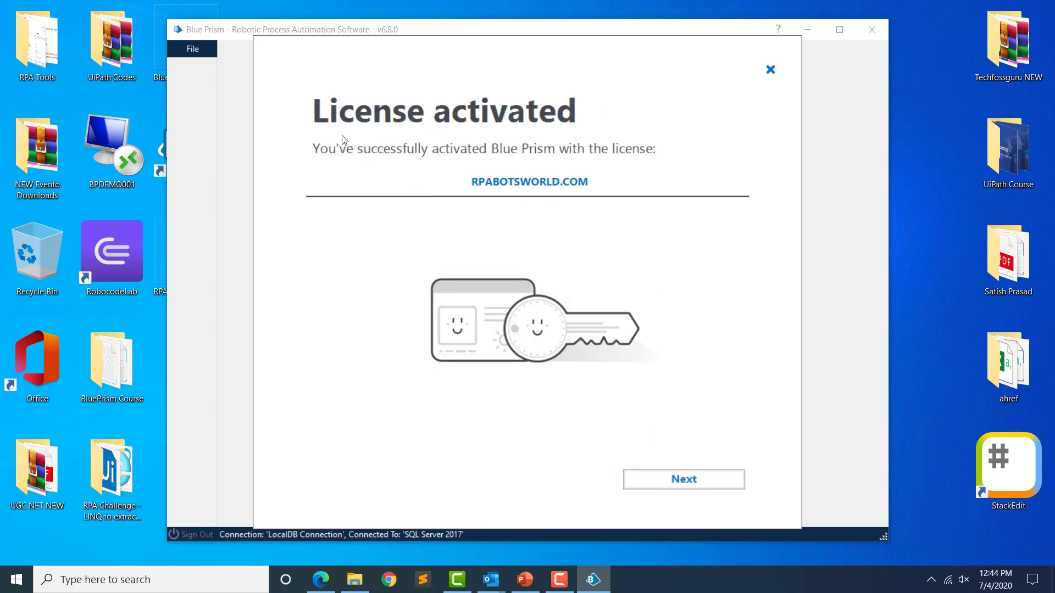
pyautogui.click(677, 485)
pyautogui.click(684, 491)
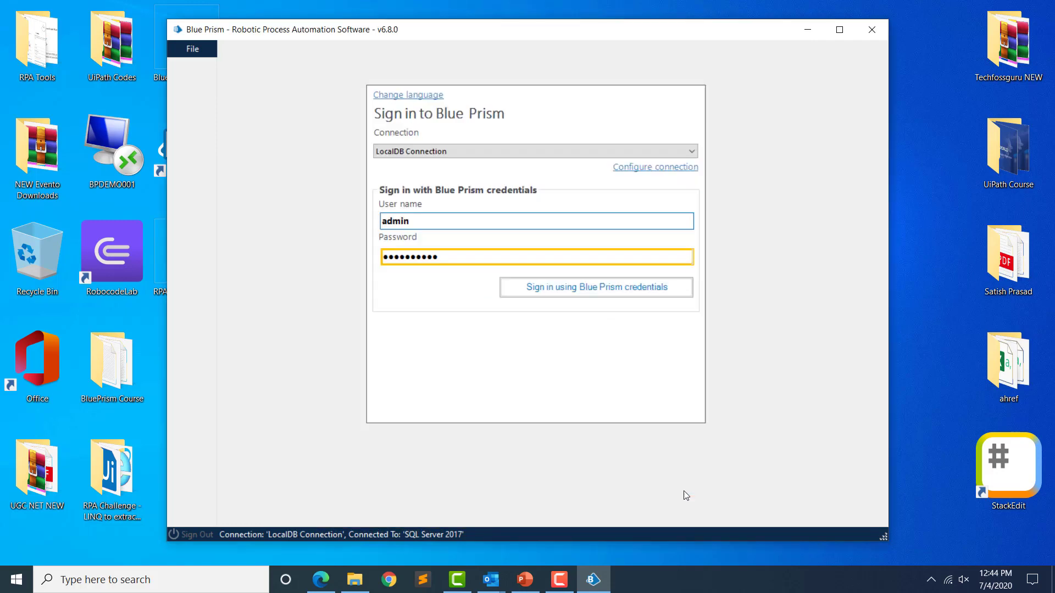
pyautogui.press('Return')
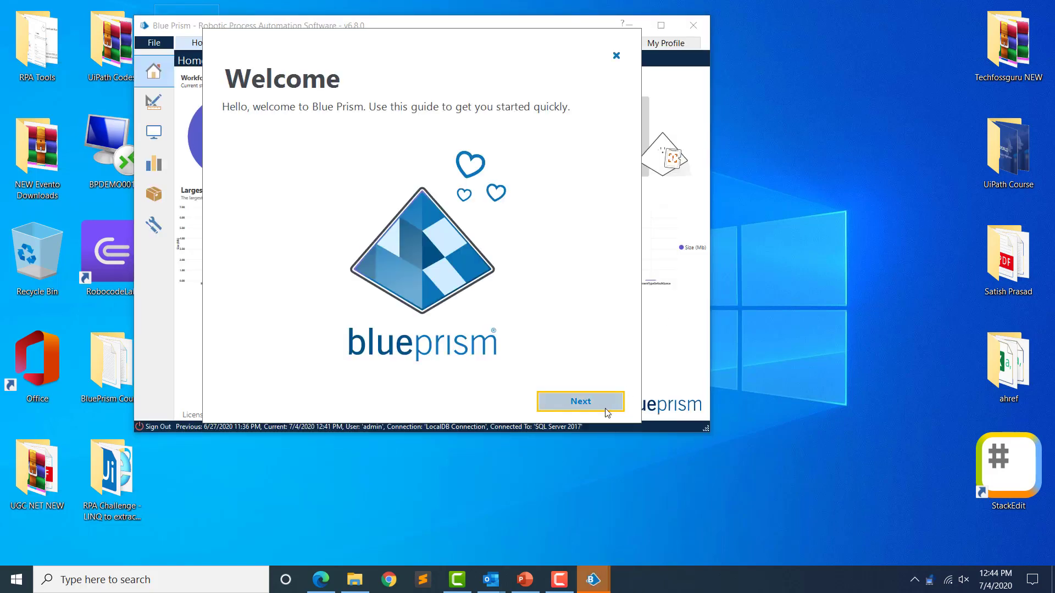
# - Close the getting-started guide, maximize Blue Prism, and open System > License
pyautogui.click(605, 402)
pyautogui.click(617, 55)
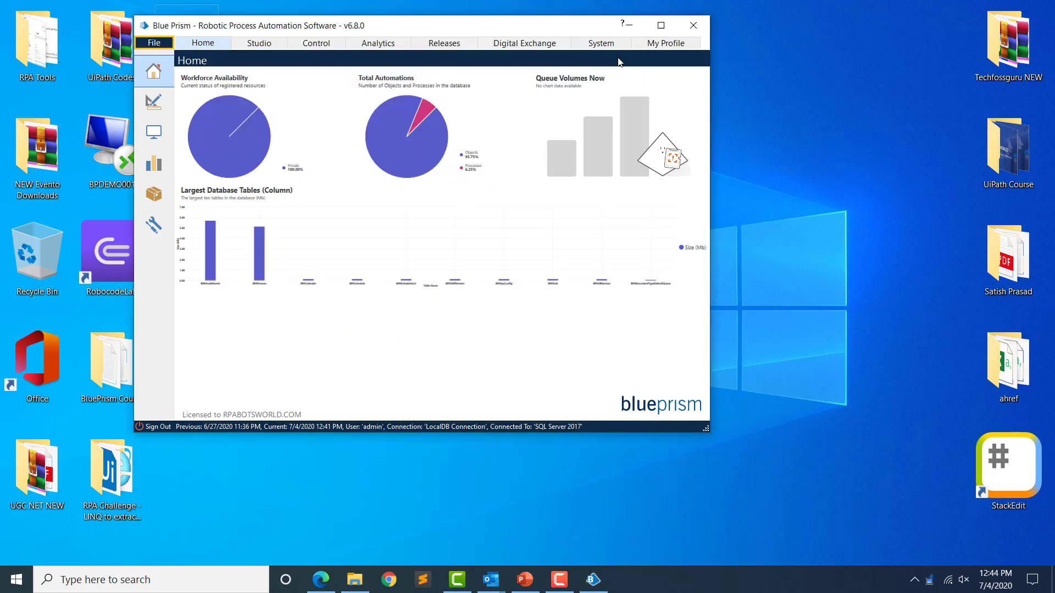
pyautogui.click(660, 26)
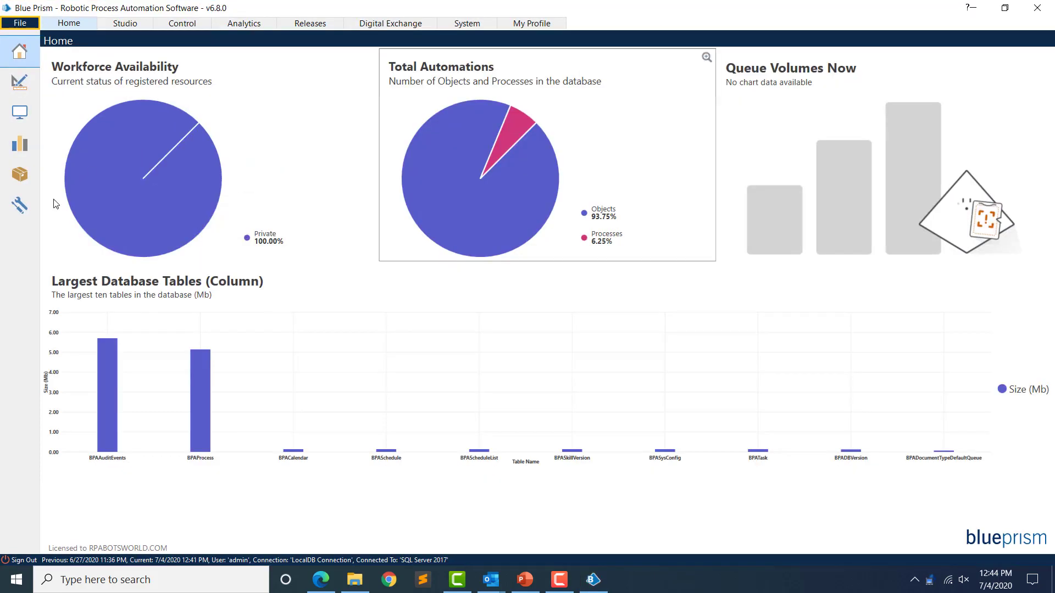
pyautogui.click(19, 205)
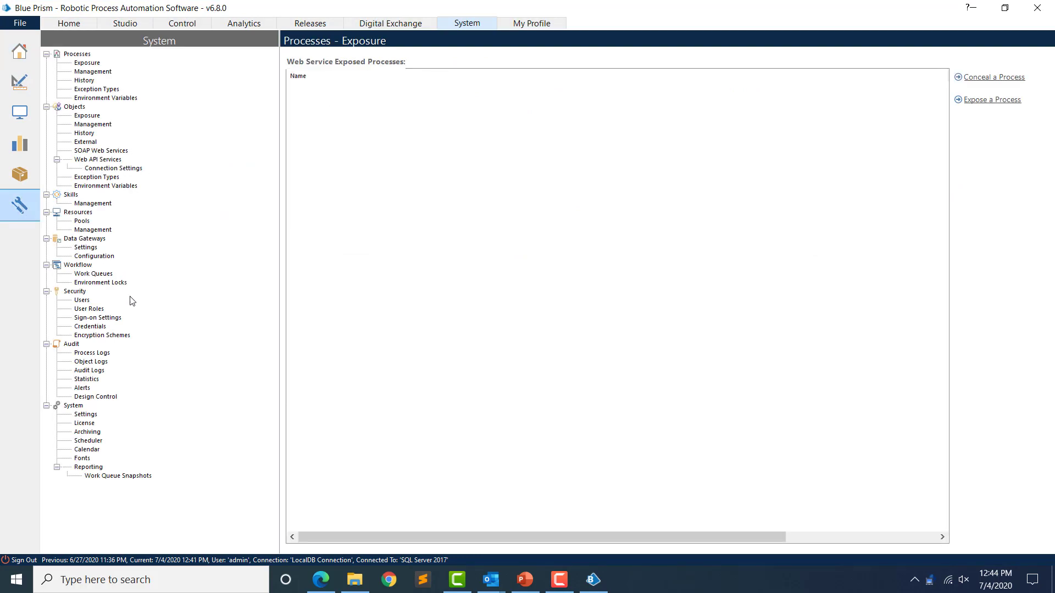
pyautogui.click(95, 426)
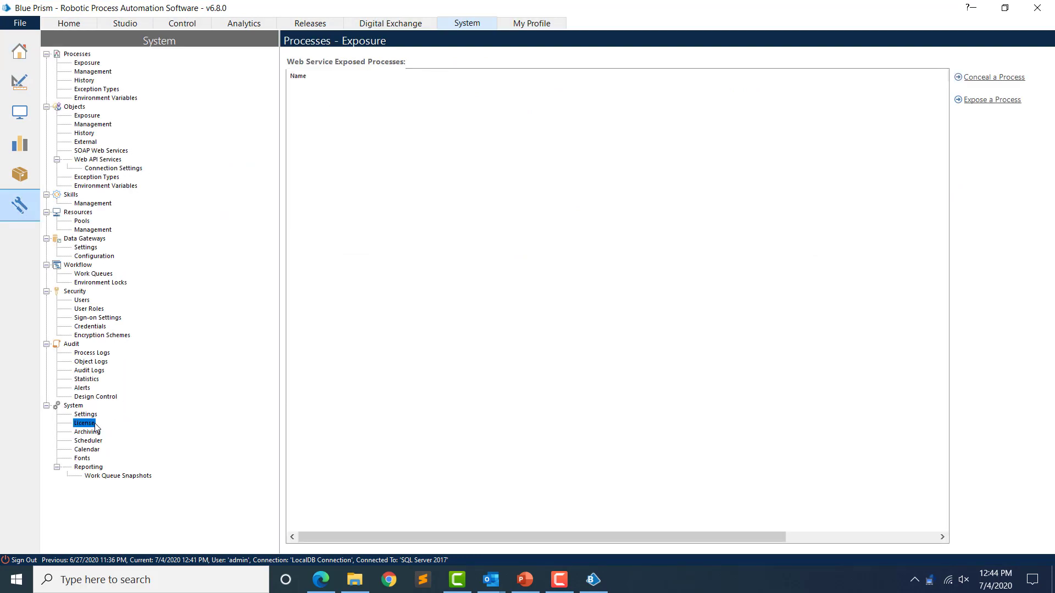